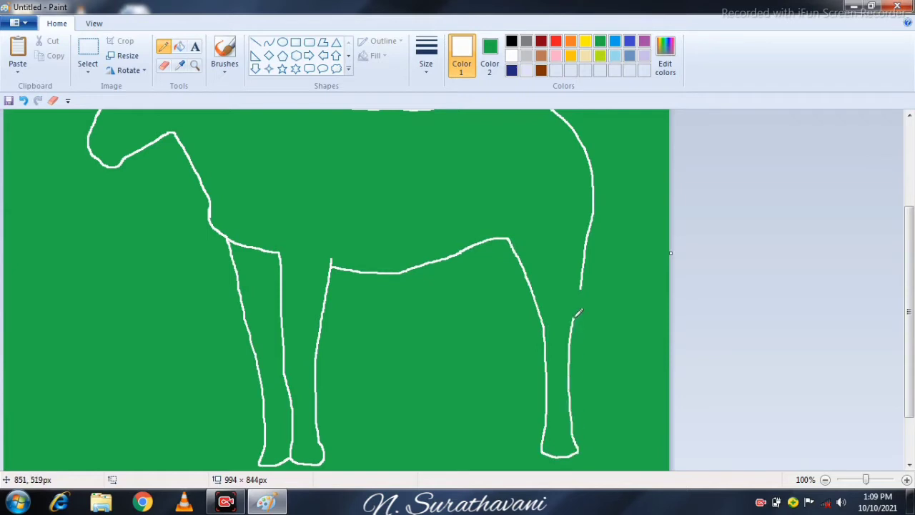
Complete the far hind leg outline in white and redraw the belly line between the front and hind legs
mouse_move(578, 436)
left_mouse_down()
mouse_move(576, 330)
mouse_move(486, 240)
left_mouse_up()
scroll(764, 331, "up", 3)
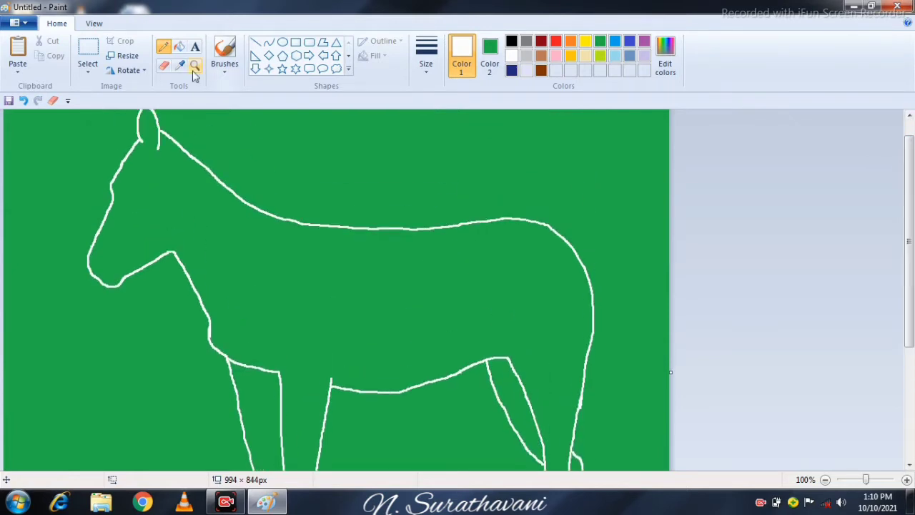
left_click(163, 66)
mouse_move(386, 392)
left_mouse_down()
mouse_move(512, 360)
mouse_move(380, 389)
mouse_move(470, 379)
left_mouse_up()
left_click(163, 47)
key("ctrl+z")
mouse_move(384, 390)
left_mouse_down()
mouse_move(466, 385)
mouse_move(418, 393)
mouse_move(332, 387)
left_mouse_up()
key("ctrl+z")
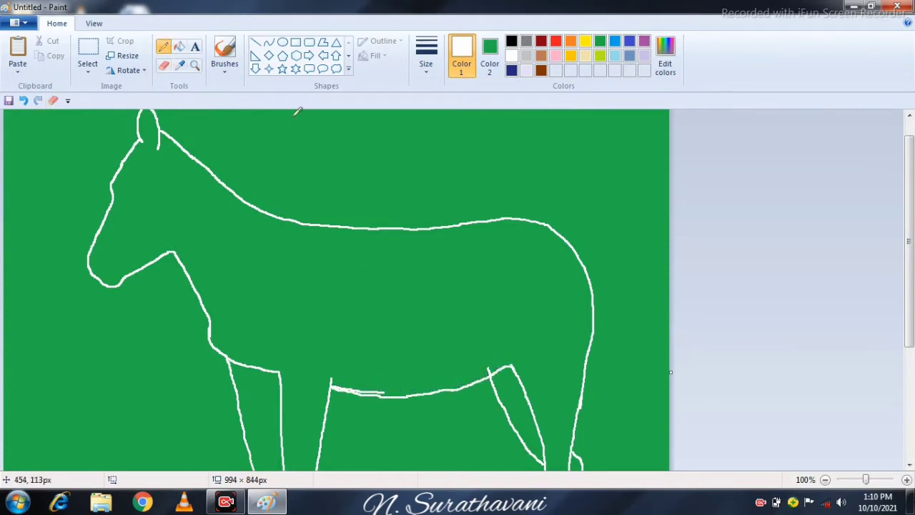
left_click(164, 65)
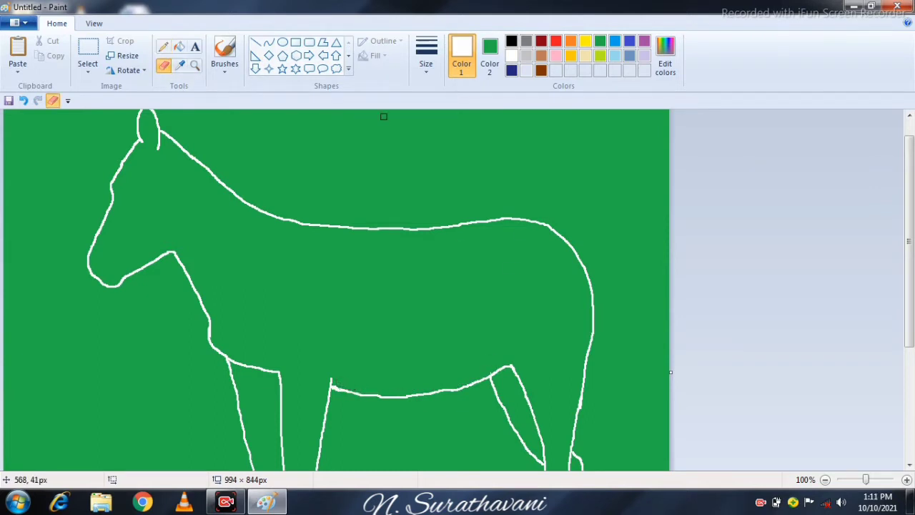
Draw a long, narrow white tail outline from the rump and a black mane outline from the forehead to the back
left_click(163, 47)
mouse_move(588, 269)
left_mouse_down()
mouse_move(622, 424)
mouse_move(593, 298)
left_mouse_up()
scroll(642, 326, "up", 1)
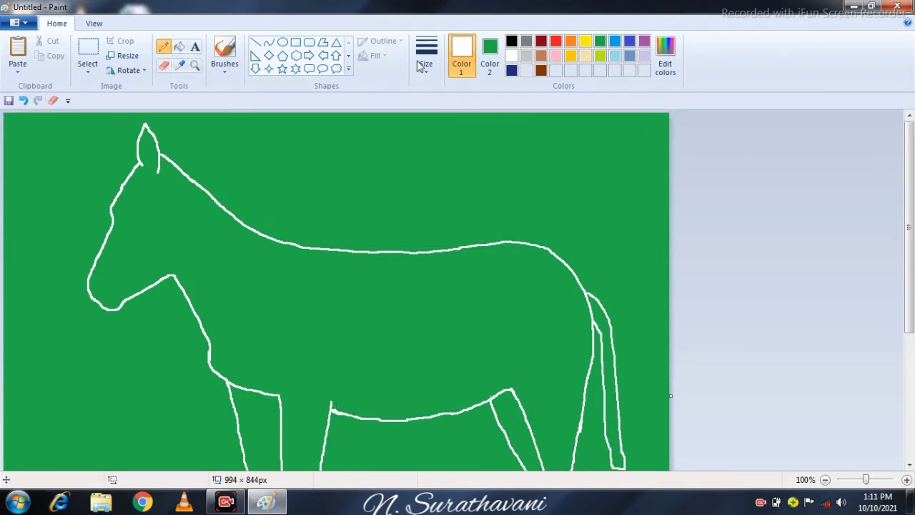
left_click(511, 41)
mouse_move(123, 182)
left_mouse_down()
mouse_move(142, 129)
mouse_move(163, 124)
mouse_move(286, 205)
mouse_move(296, 243)
left_mouse_up()
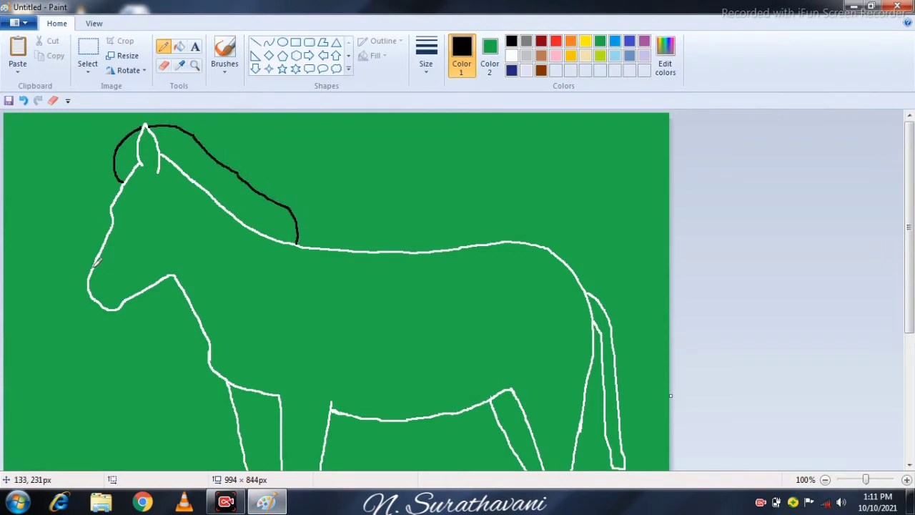
left_click_drag(115, 258, 133, 296)
left_click(179, 47)
left_click(102, 292)
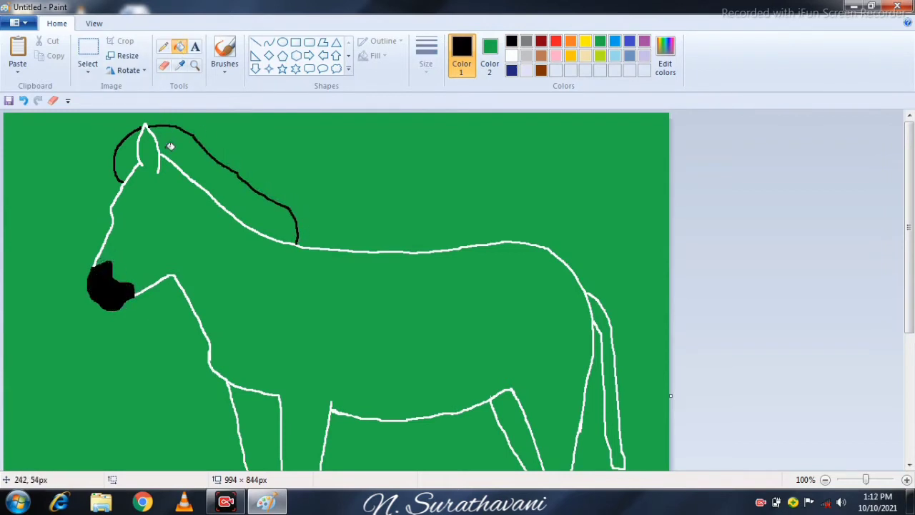
key("ctrl+z")
key("ctrl+z")
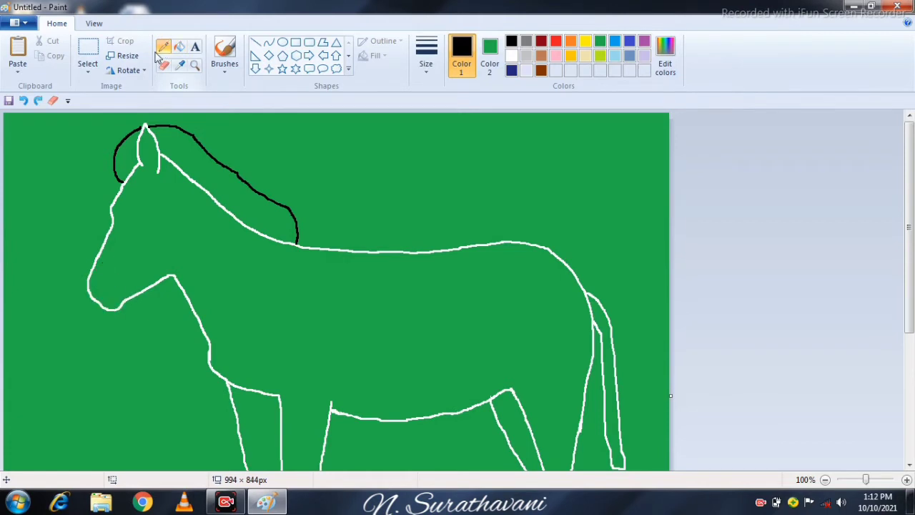
Draw a closed black outline around the muzzle and fill it with black
left_click(163, 65)
left_click(163, 47)
mouse_move(116, 309)
left_mouse_down()
mouse_move(102, 308)
mouse_move(91, 270)
mouse_move(117, 265)
mouse_move(118, 309)
left_mouse_up()
left_click(178, 47)
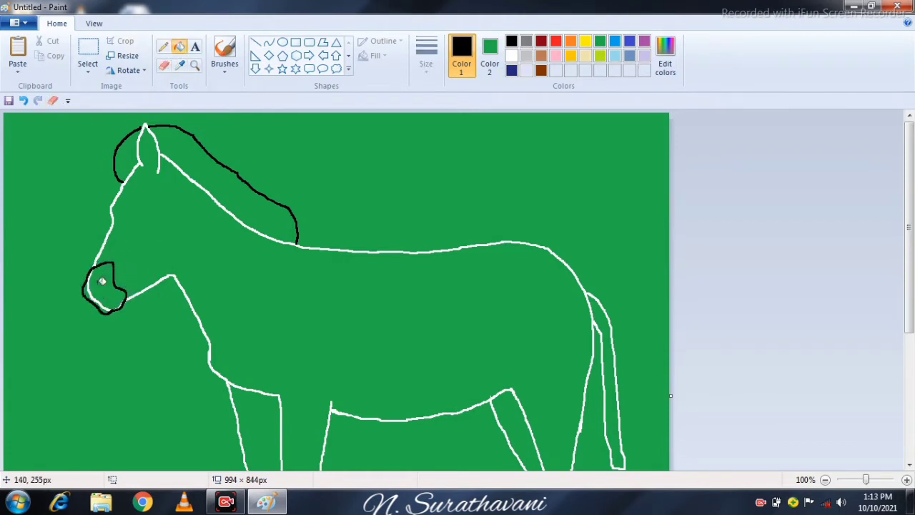
left_click(101, 298)
Draw wavy black stripe outlines across the body, from behind the shoulder to the rump and upper thigh
left_click(163, 46)
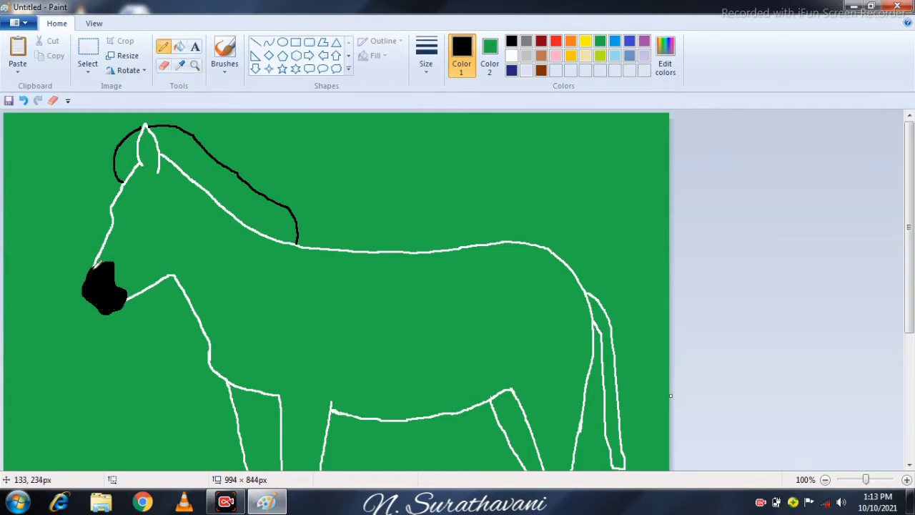
mouse_move(359, 406)
left_mouse_down()
mouse_move(363, 331)
mouse_move(339, 248)
mouse_move(376, 249)
mouse_move(384, 265)
mouse_move(371, 253)
mouse_move(364, 267)
mouse_move(376, 310)
mouse_move(370, 395)
mouse_move(383, 408)
mouse_move(391, 309)
mouse_move(387, 260)
left_mouse_up()
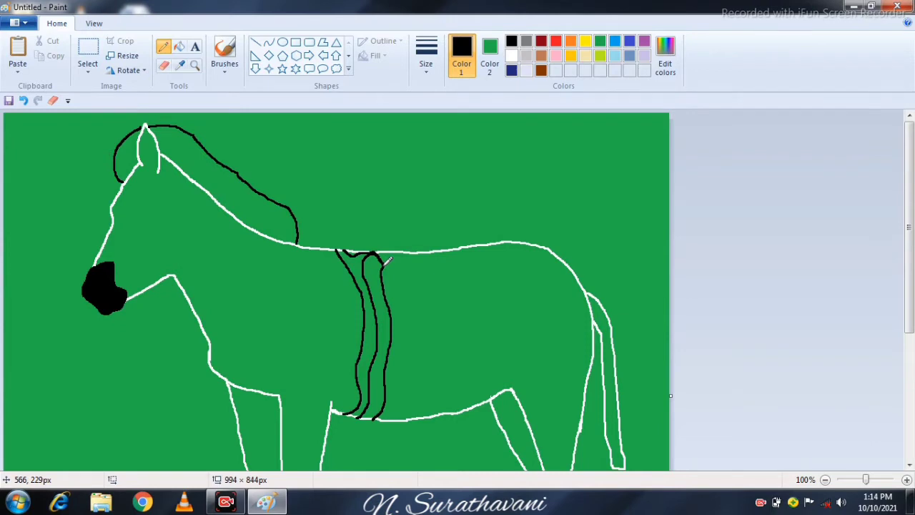
mouse_move(388, 261)
left_mouse_down()
mouse_move(409, 252)
mouse_move(406, 348)
mouse_move(384, 419)
mouse_move(421, 296)
mouse_move(449, 252)
mouse_move(467, 247)
mouse_move(443, 265)
mouse_move(431, 326)
mouse_move(509, 243)
mouse_move(464, 286)
mouse_move(426, 417)
mouse_move(510, 280)
mouse_move(546, 245)
left_mouse_up()
mouse_move(442, 411)
left_mouse_down()
mouse_move(466, 391)
mouse_move(510, 290)
mouse_move(564, 252)
left_mouse_up()
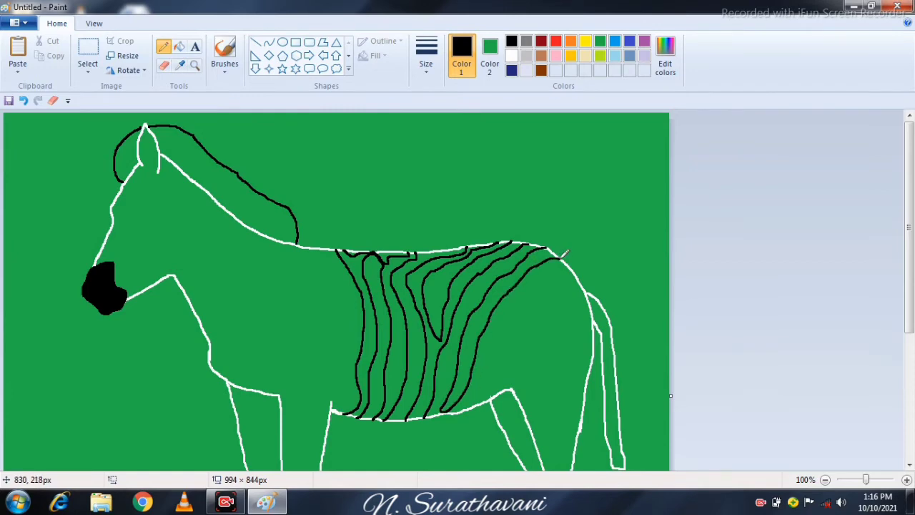
mouse_move(466, 405)
left_mouse_down()
mouse_move(546, 283)
mouse_move(577, 266)
left_mouse_up()
left_click_drag(471, 406, 580, 278)
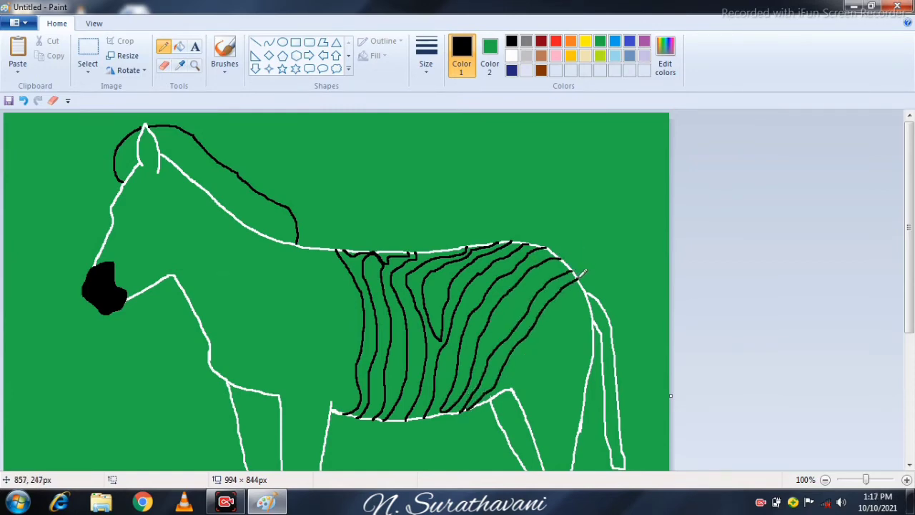
mouse_move(505, 380)
left_mouse_down()
mouse_move(561, 317)
mouse_move(592, 306)
mouse_move(592, 319)
mouse_move(530, 368)
mouse_move(531, 405)
mouse_move(508, 387)
left_mouse_up()
Fill the outlined stripes across the body and hindquarters with black, leaving alternate bands unfilled
left_click(179, 46)
left_click(368, 322)
left_click(396, 336)
left_click(432, 357)
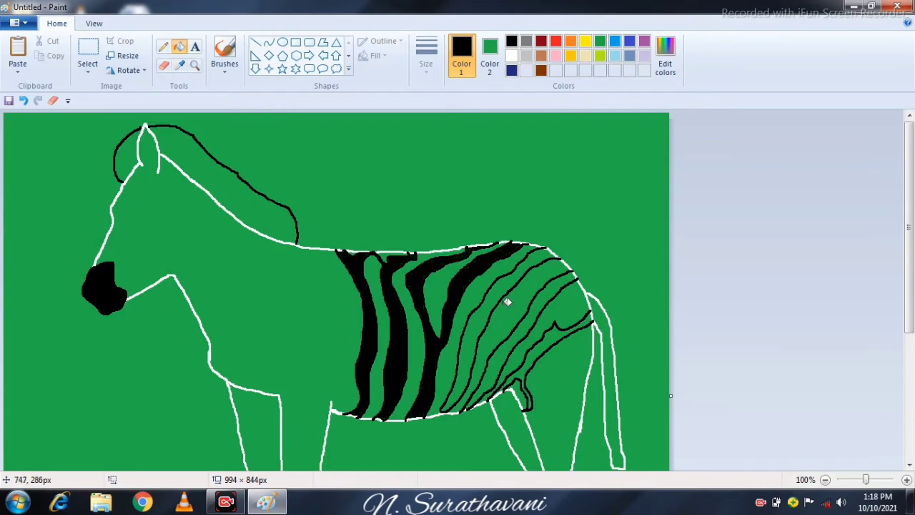
left_click(489, 303)
left_click(543, 291)
left_click(551, 336)
Fill the small leftover gaps of the stripes along the back line with black
left_click(489, 246)
left_click(391, 251)
left_click(412, 254)
left_click(351, 252)
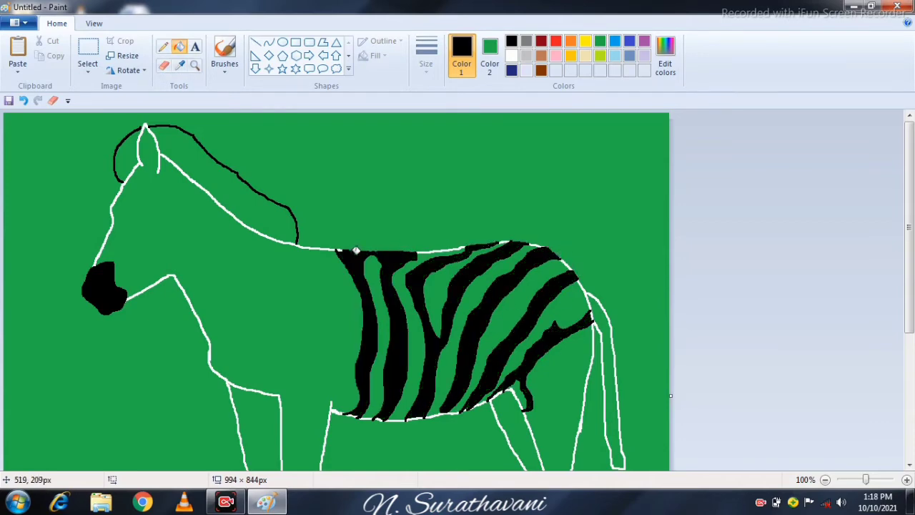
left_click(518, 389)
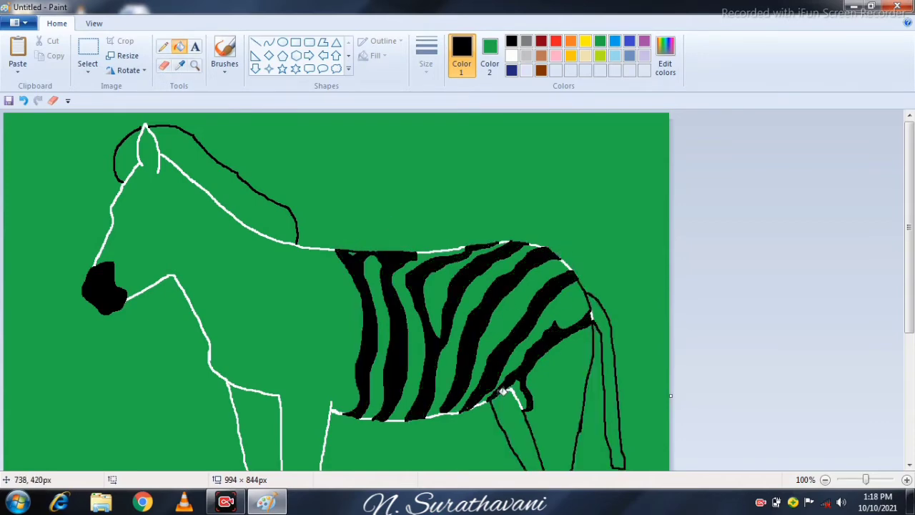
key("ctrl+z")
Fill the bands between the black stripes with white, from the first stripe to the rump and belly corner
left_click(512, 55)
left_click(374, 265)
left_click(404, 266)
left_click(436, 286)
left_click(483, 287)
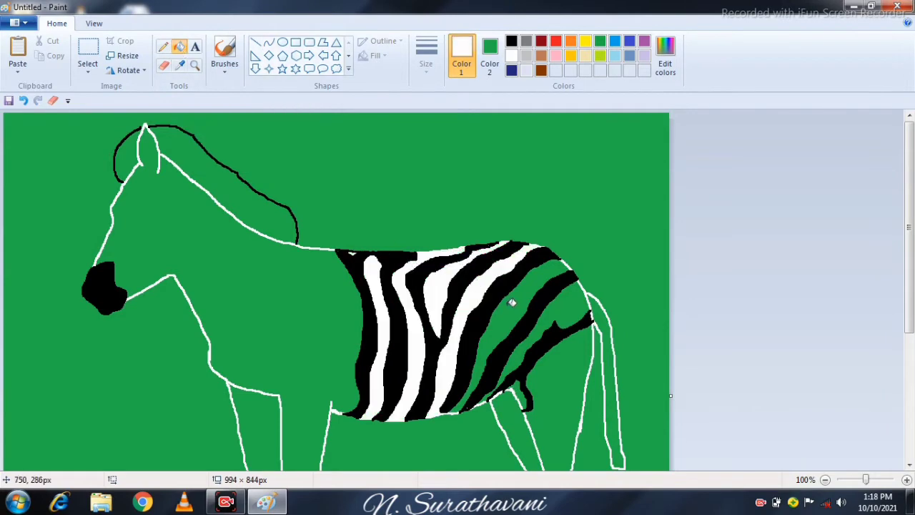
left_click(513, 303)
left_click(561, 306)
left_click(518, 391)
Draw a dark grey shadow stripe in the white band of the rump next to the tail base
left_click(526, 41)
left_click(163, 46)
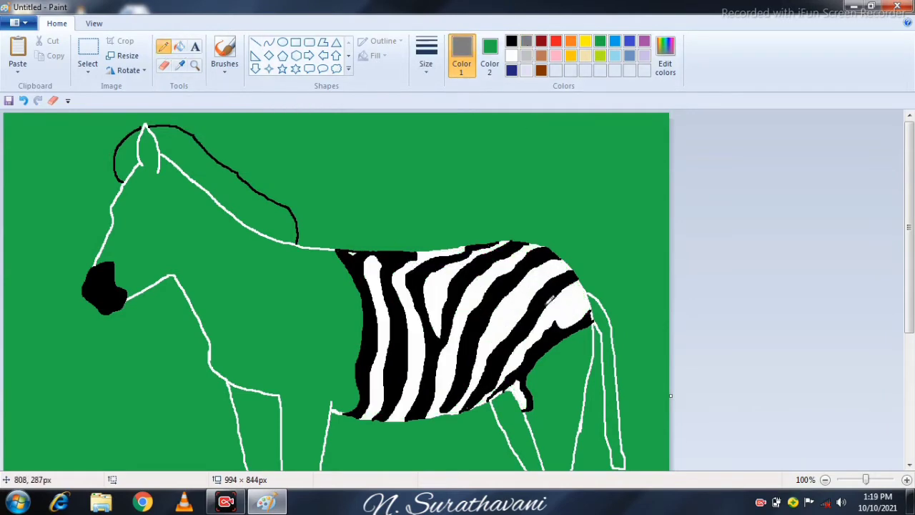
mouse_move(558, 321)
left_mouse_down()
mouse_move(586, 287)
mouse_move(558, 319)
left_mouse_up()
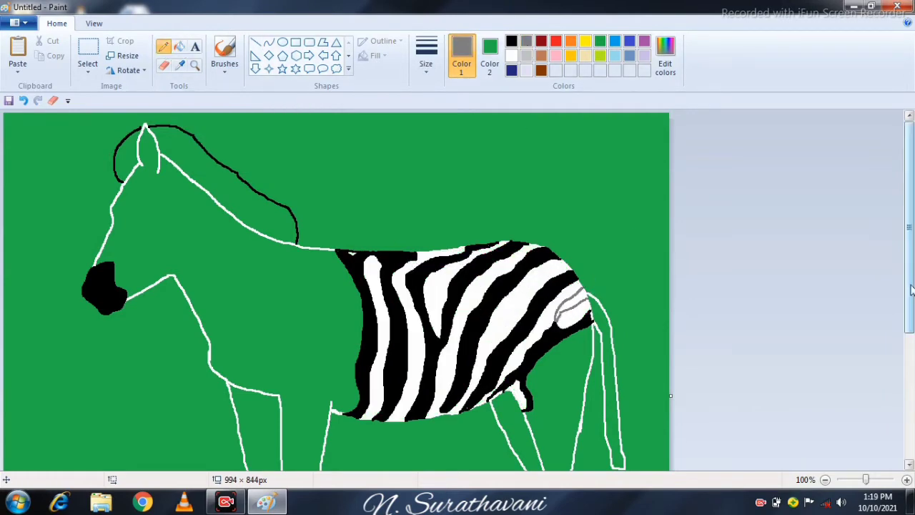
left_click_drag(908, 289, 908, 387)
left_click(178, 46)
left_click(602, 182)
key("ctrl+z")
left_click(163, 47)
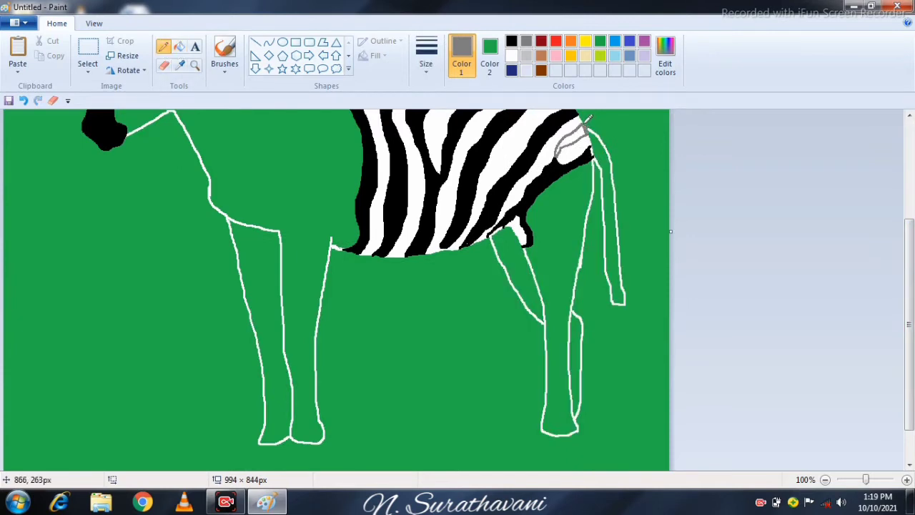
Draw black stripe outlines down the near hind leg and a curved line above its hoof
left_click(511, 41)
mouse_move(530, 230)
left_mouse_down()
mouse_move(572, 203)
mouse_move(554, 226)
left_mouse_up()
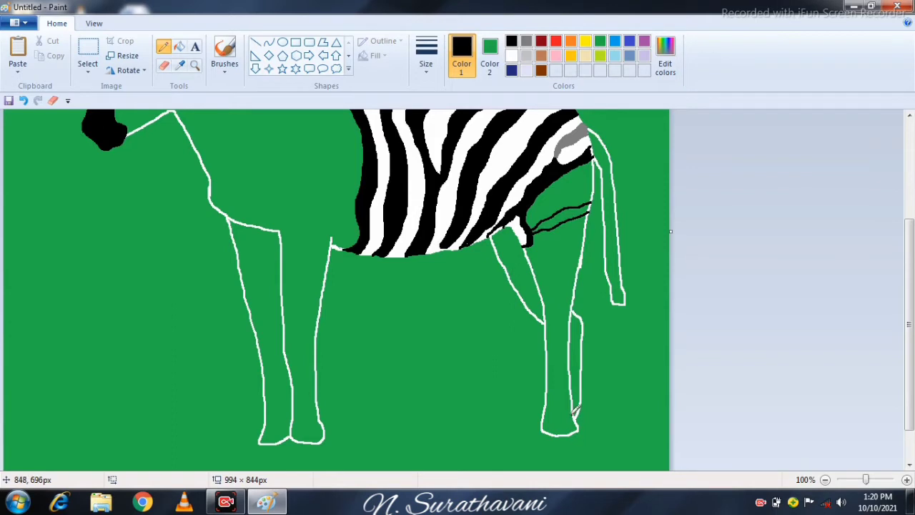
left_click_drag(576, 412, 543, 412)
mouse_move(585, 239)
left_mouse_down()
mouse_move(562, 293)
mouse_move(578, 280)
mouse_move(564, 353)
mouse_move(571, 376)
mouse_move(554, 384)
mouse_move(574, 407)
left_mouse_up()
Fill the outlined stripes on the near hind leg with black
left_click(179, 46)
left_click(564, 213)
left_click(575, 236)
left_click(580, 263)
left_click(579, 285)
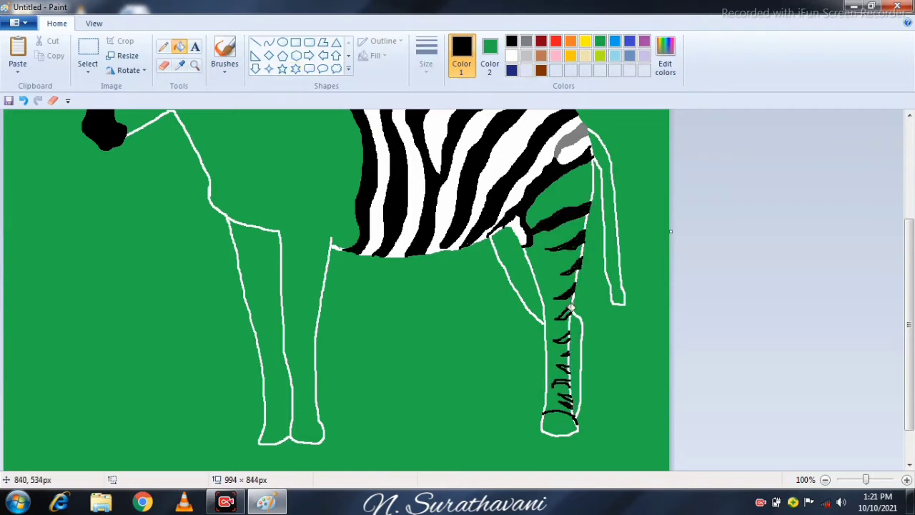
left_click(569, 334)
left_click(562, 381)
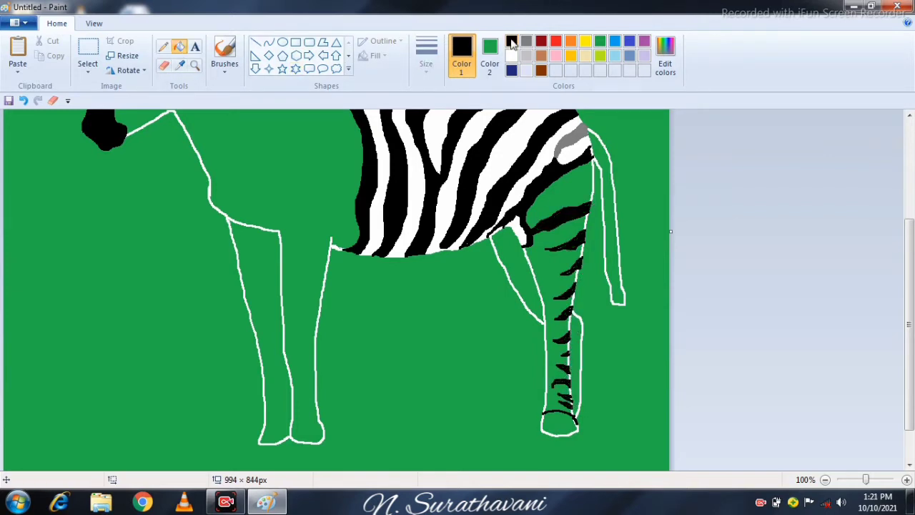
Fill the near hind leg between its stripes with white and its hoof with black
left_click(512, 55)
left_click(558, 187)
left_click(555, 216)
key("ctrl+z")
left_click(555, 270)
left_click(511, 41)
left_click(545, 420)
left_click(543, 420)
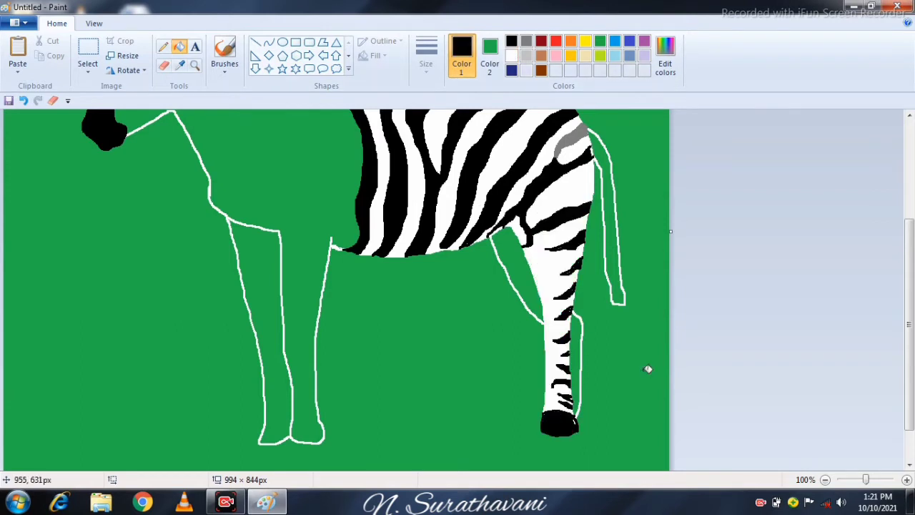
Mix a very light custom grey and fill the tail and both visible parts of the far hind leg with it
left_click(526, 55)
left_click(665, 57)
left_click(600, 167)
left_click(333, 339)
left_click(520, 276)
left_click(576, 358)
left_click(614, 250)
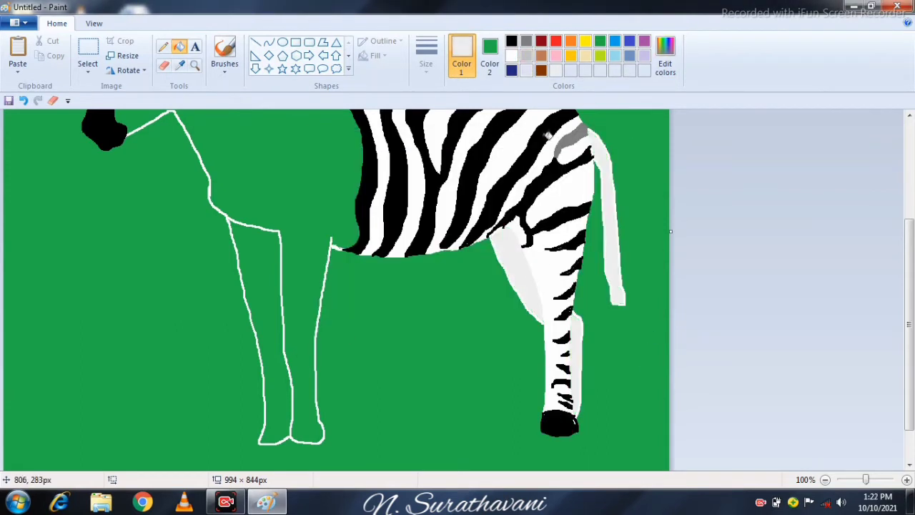
Brush soft dark shading between the near hind leg's stripes and above the hoof, plus pale lavender touches on the leg and body
left_click(511, 40)
left_click(224, 71)
left_click(228, 99)
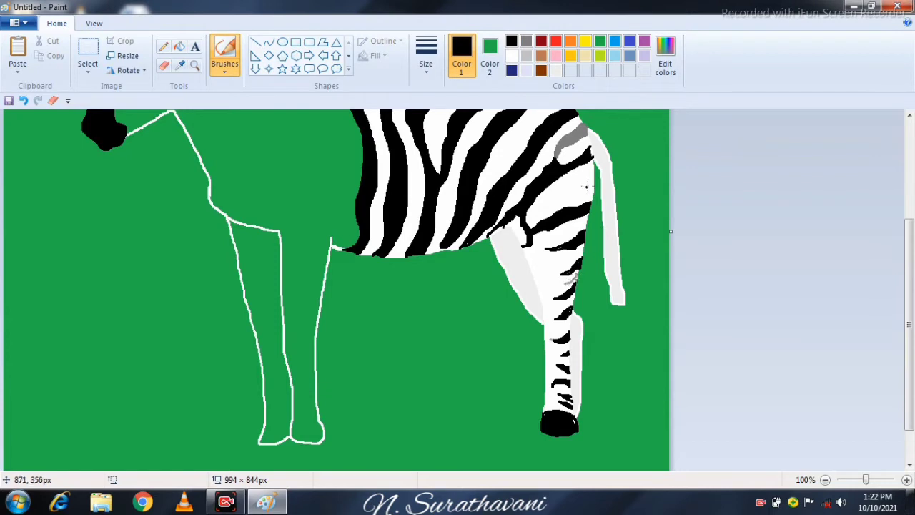
left_click_drag(585, 174, 591, 175)
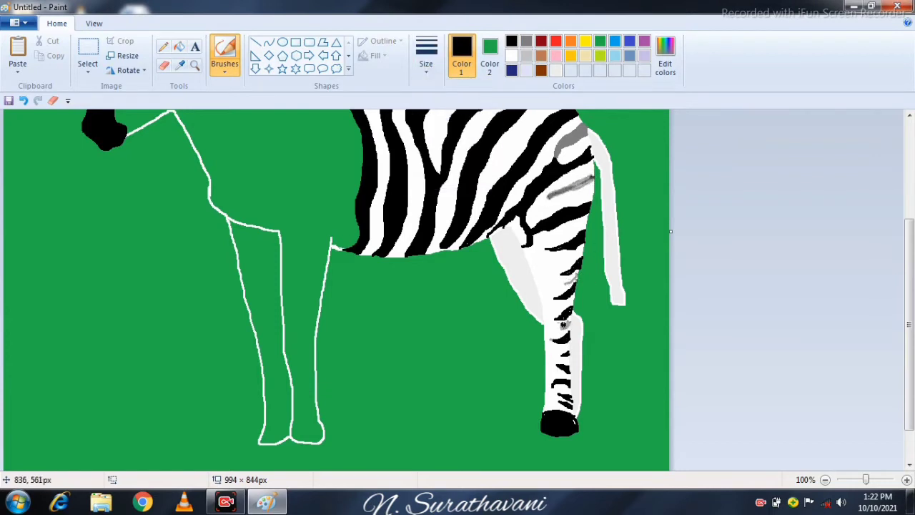
left_click_drag(576, 376, 550, 391)
mouse_move(585, 217)
left_mouse_down()
mouse_move(562, 225)
mouse_move(586, 222)
left_mouse_up()
left_click_drag(547, 388, 554, 401)
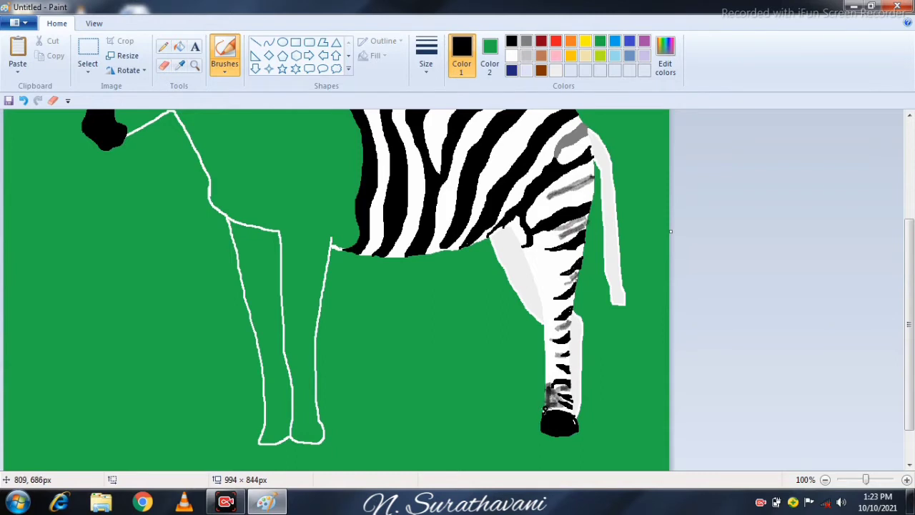
left_click(526, 70)
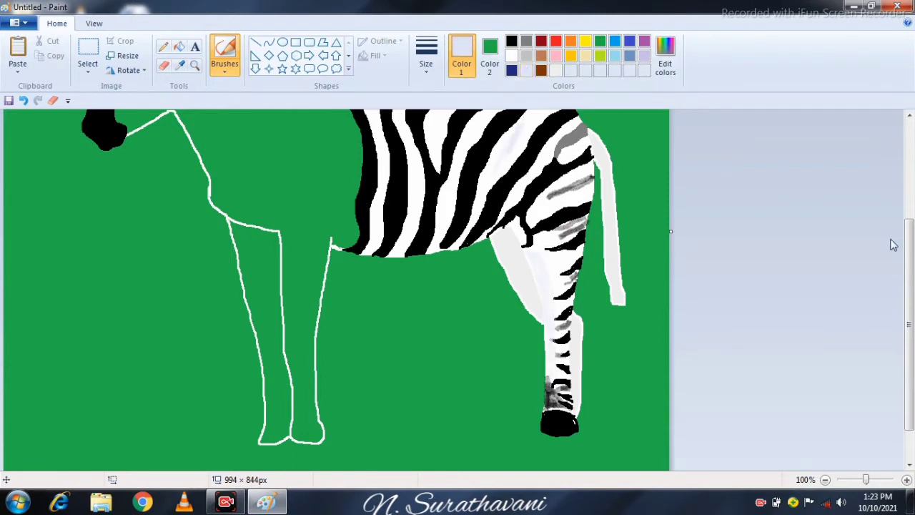
Define a lighter custom grey based on the basic grey swatch as the drawing colour
scroll(429, 203, "up", 2)
left_click(664, 57)
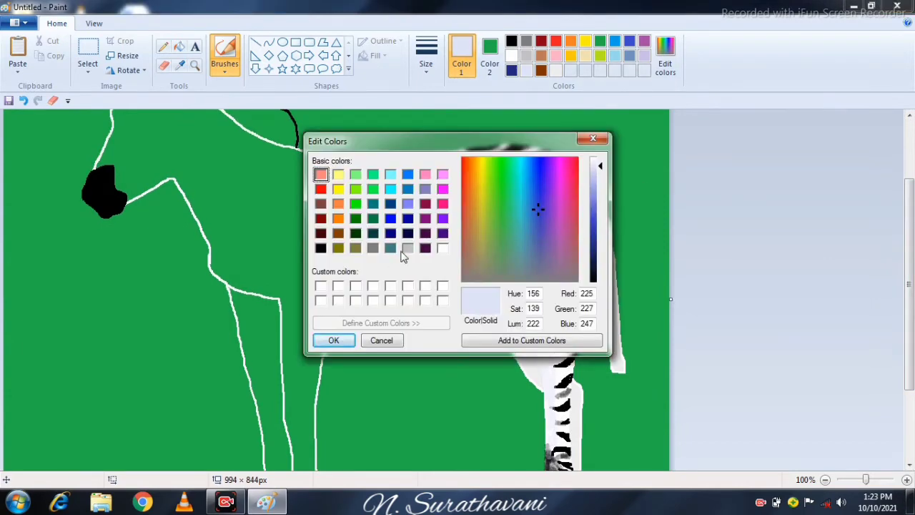
left_click(372, 248)
left_click(600, 190)
left_click(334, 340)
Brush black and grey shading down the upper part of the far hind leg
left_click(512, 41)
mouse_move(501, 299)
left_mouse_down()
mouse_move(484, 322)
mouse_move(522, 319)
mouse_move(498, 315)
mouse_move(496, 350)
mouse_move(532, 370)
mouse_move(531, 394)
mouse_move(533, 350)
mouse_move(532, 365)
mouse_move(506, 319)
mouse_move(530, 327)
mouse_move(522, 347)
left_mouse_up()
left_click(562, 72)
left_click(529, 59)
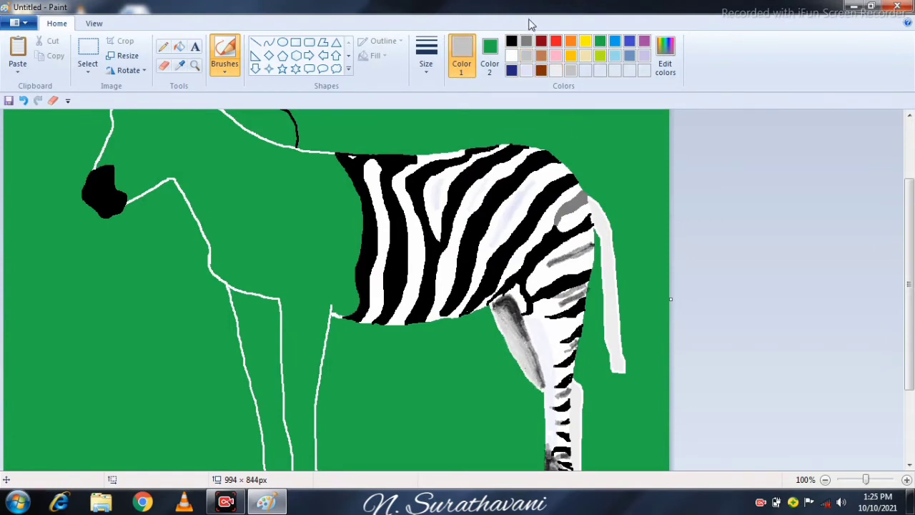
left_click(511, 40)
mouse_move(493, 296)
left_mouse_down()
mouse_move(515, 298)
mouse_move(538, 375)
mouse_move(523, 341)
left_mouse_up()
Brush light grey shading over the lower far hind leg and blend it into the dark shading of the upper part
scroll(900, 312, "down", 2)
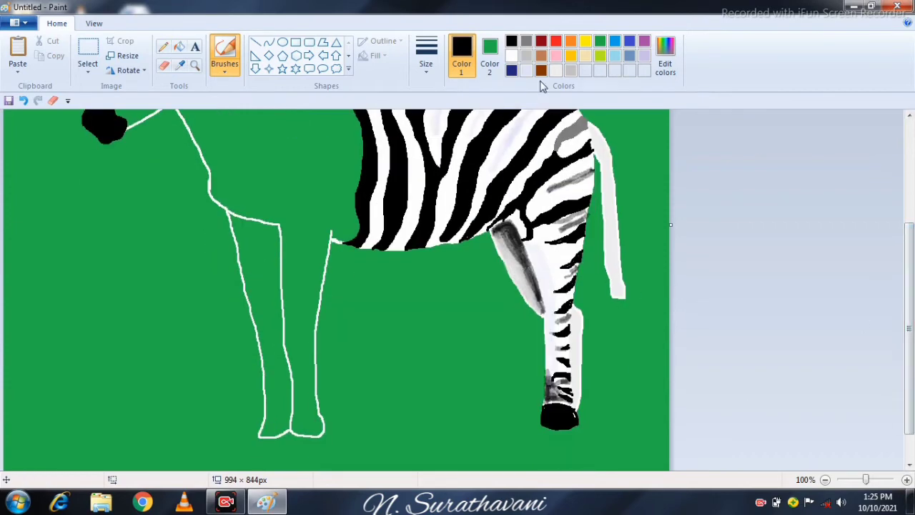
left_click(526, 56)
mouse_move(573, 317)
left_mouse_down()
mouse_move(576, 402)
mouse_move(579, 323)
left_mouse_up()
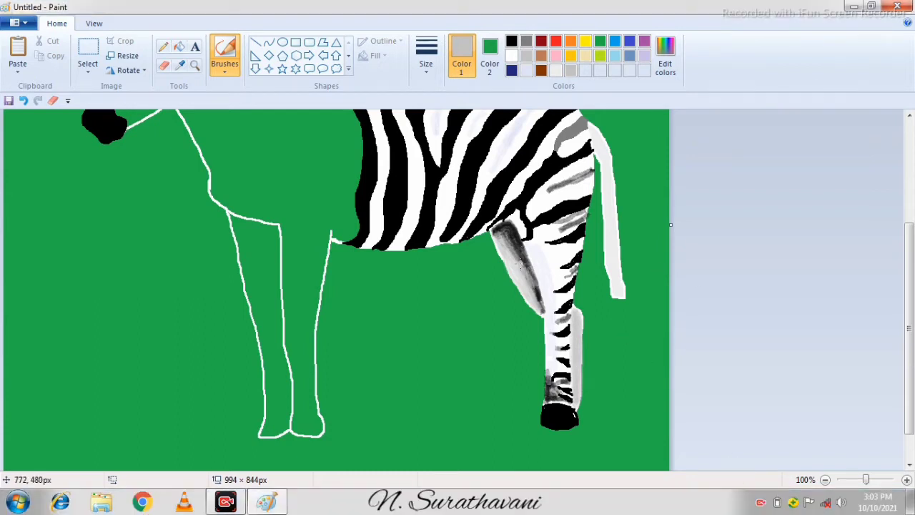
mouse_move(520, 268)
left_mouse_down()
mouse_move(543, 309)
mouse_move(533, 280)
left_mouse_up()
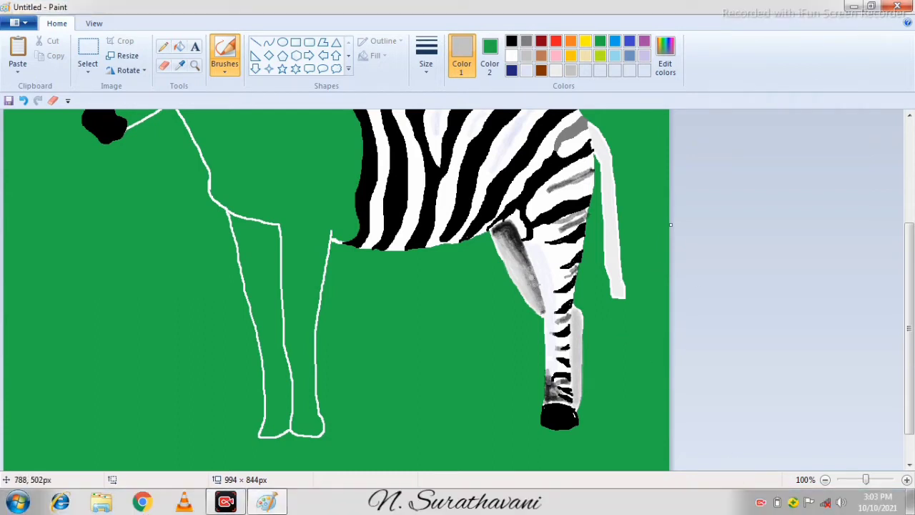
Brush soft dark markings around the knee of the lower far hind leg with a thin black brush
left_click(526, 41)
left_click(512, 41)
left_click(426, 56)
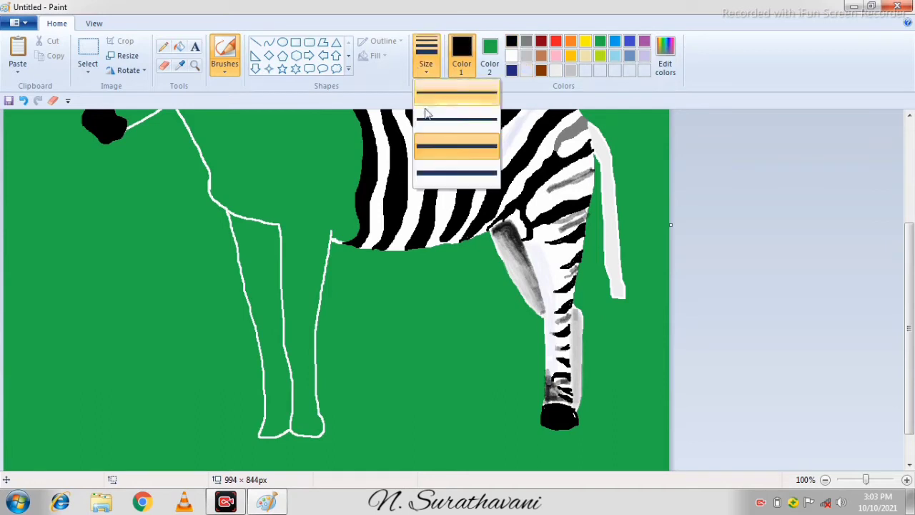
left_click(426, 100)
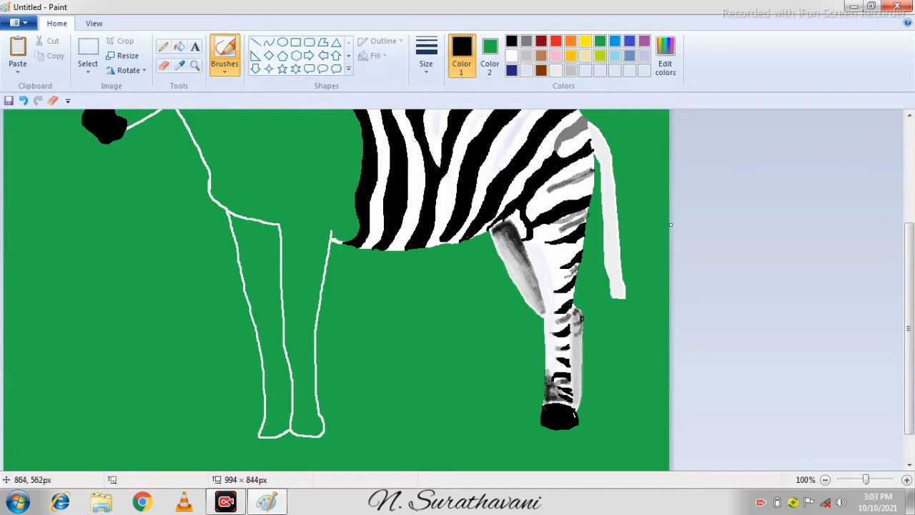
Erase along the outer edge of the lower far hind leg to make it slimmer
left_click(164, 66)
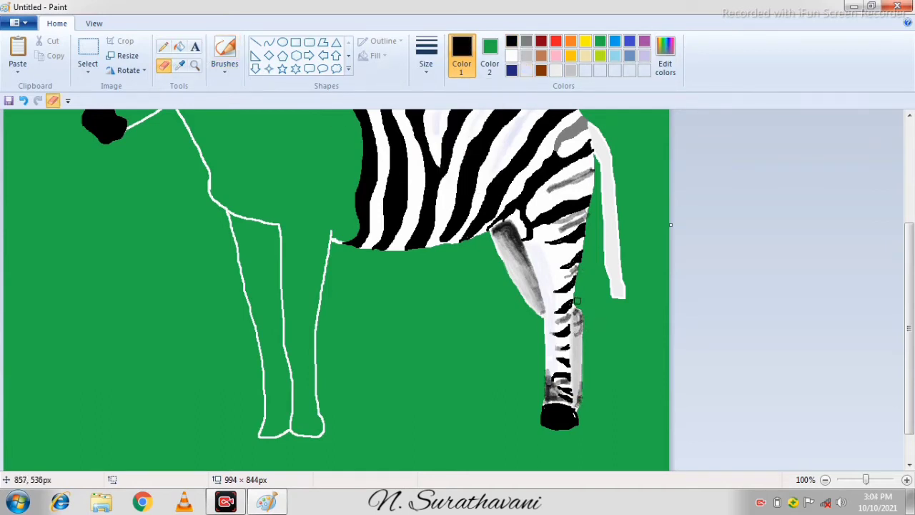
left_click_drag(585, 334, 583, 392)
mouse_move(589, 331)
left_mouse_down()
mouse_move(582, 391)
mouse_move(580, 381)
left_mouse_up()
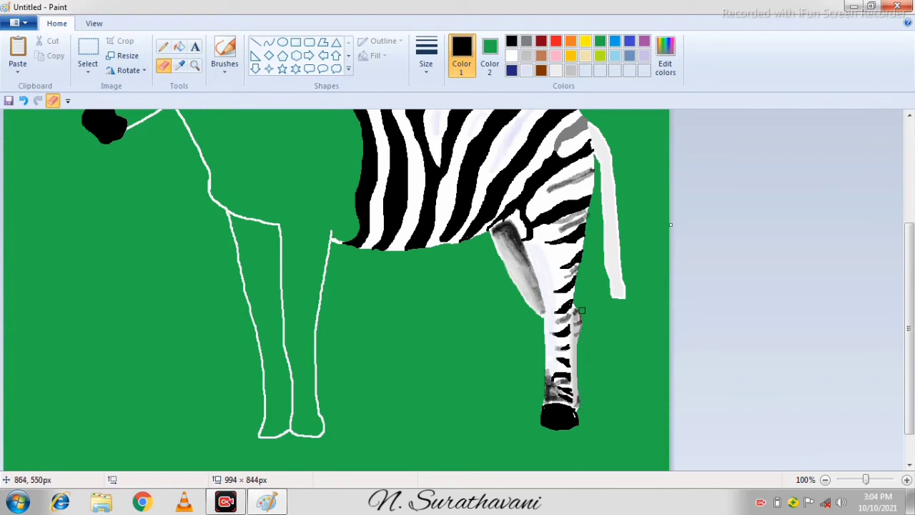
Brush light grey shading across the lower ends of the stripes along the belly
left_click_drag(908, 315, 909, 265)
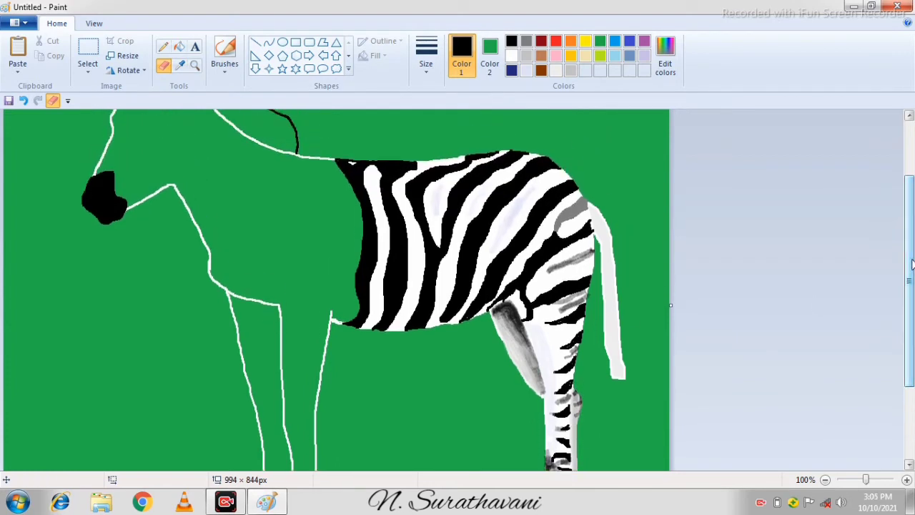
left_click(526, 56)
left_click(224, 53)
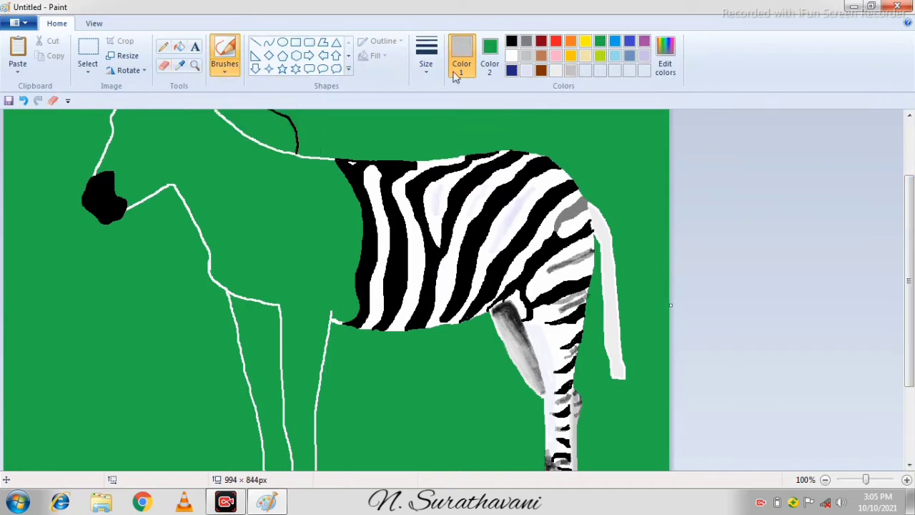
mouse_move(364, 325)
left_mouse_down()
mouse_move(422, 329)
mouse_move(441, 304)
mouse_move(477, 307)
left_mouse_up()
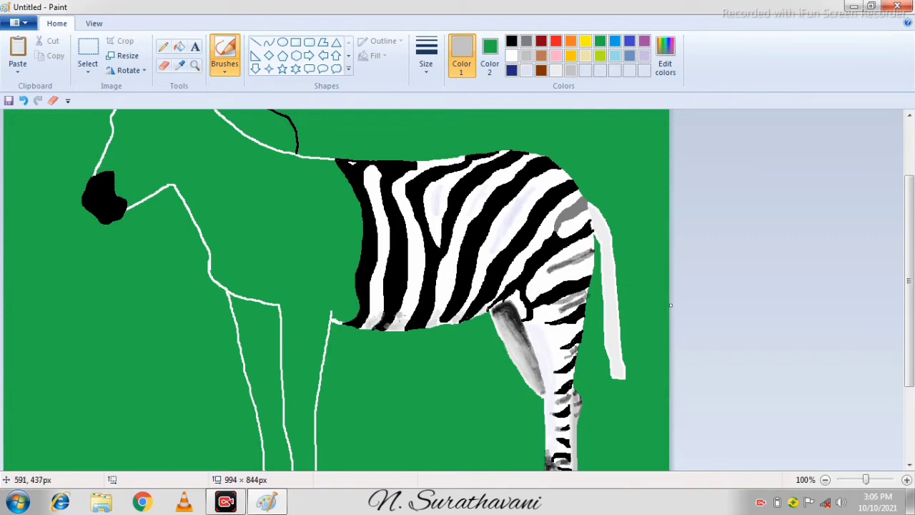
Trim the inner edge of the tail to the green background so the tail is narrower with a wider tip
left_click(163, 47)
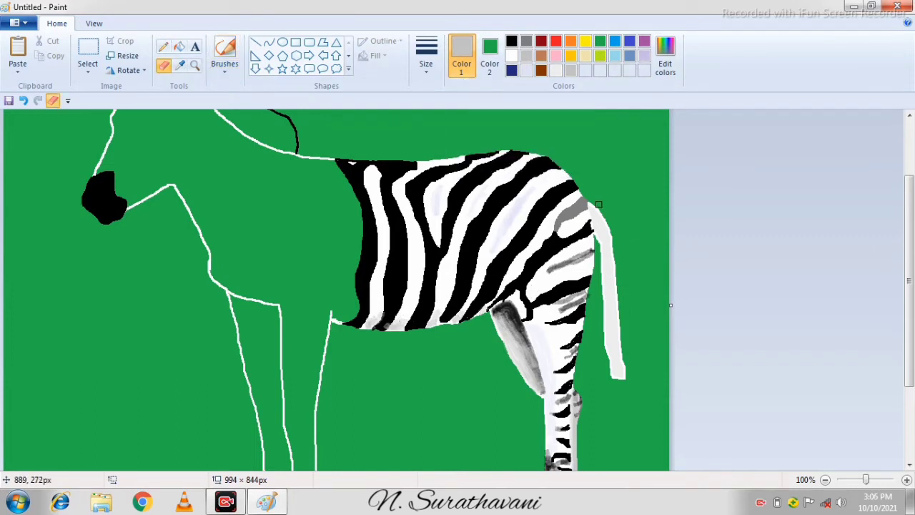
left_click(427, 53)
left_click(599, 42)
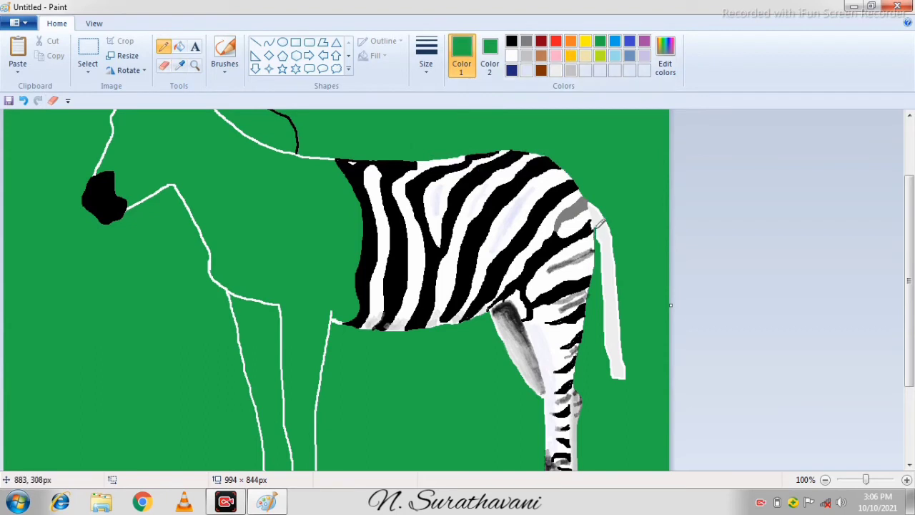
mouse_move(594, 233)
left_mouse_down()
mouse_move(611, 377)
mouse_move(600, 236)
left_mouse_up()
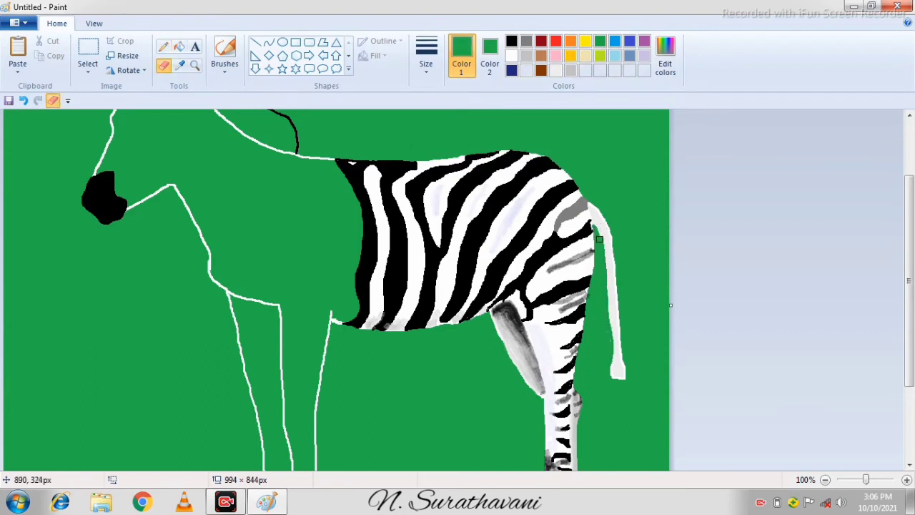
left_click(163, 66)
left_click_drag(602, 258, 612, 336)
Deepen the belly shading with mid-grey brush strokes over the lower ends of the stripes
left_click(225, 54)
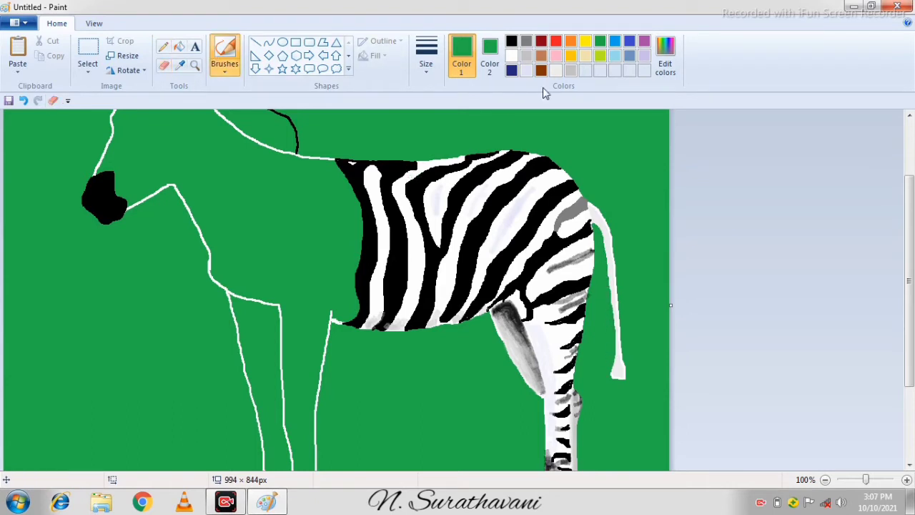
left_click(526, 41)
left_click_drag(361, 325, 487, 309)
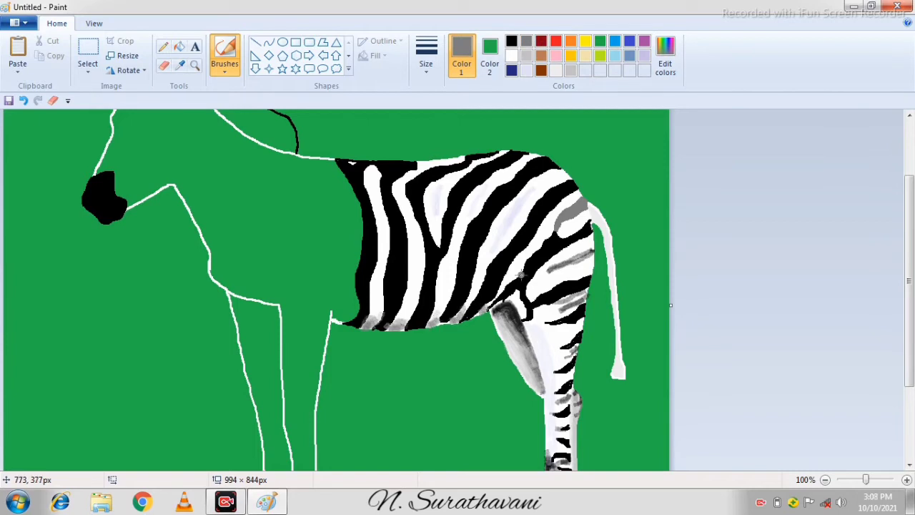
Draw short dark stripes down the length of the tail and colour the tail tip black
left_click(163, 47)
left_click(511, 41)
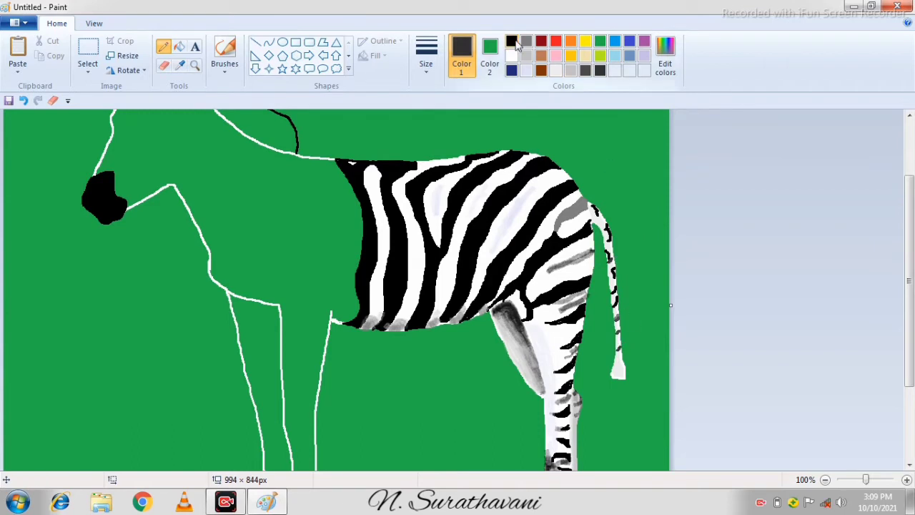
left_click(511, 41)
mouse_move(616, 349)
left_mouse_down()
mouse_move(626, 352)
mouse_move(617, 376)
left_mouse_up()
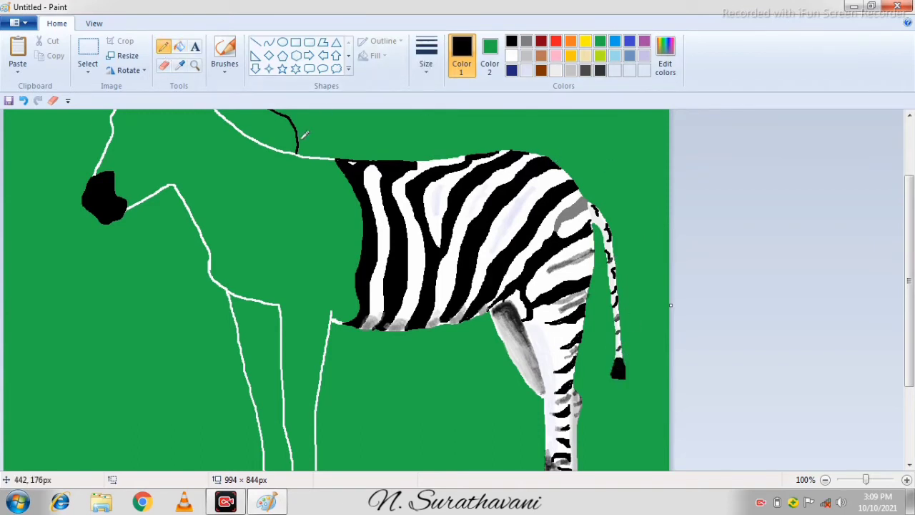
Outline the shoulder stripes in black, curving from the back down to the top of the forelegs
mouse_move(337, 299)
left_mouse_down()
mouse_move(344, 222)
mouse_move(340, 172)
mouse_move(325, 155)
left_mouse_up()
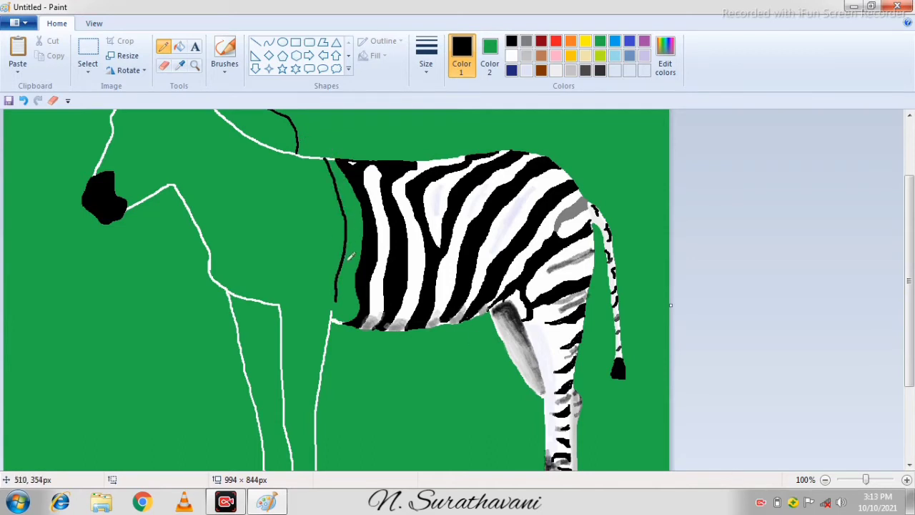
mouse_move(339, 296)
left_mouse_down()
mouse_move(337, 222)
mouse_move(317, 157)
left_mouse_up()
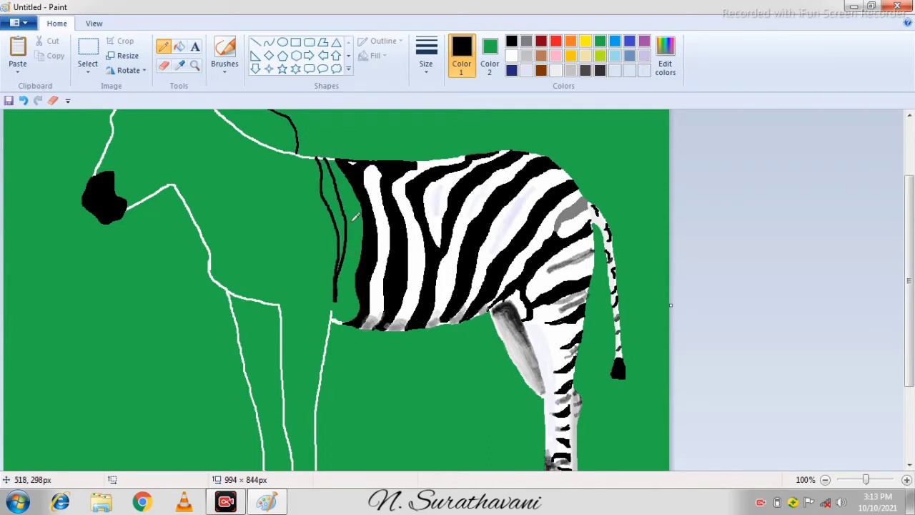
left_click_drag(342, 274, 310, 206)
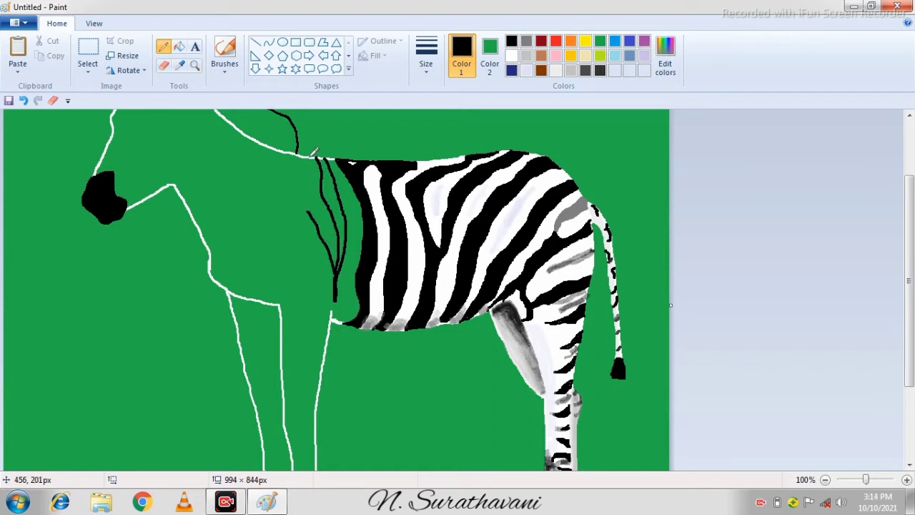
left_click_drag(315, 151, 336, 275)
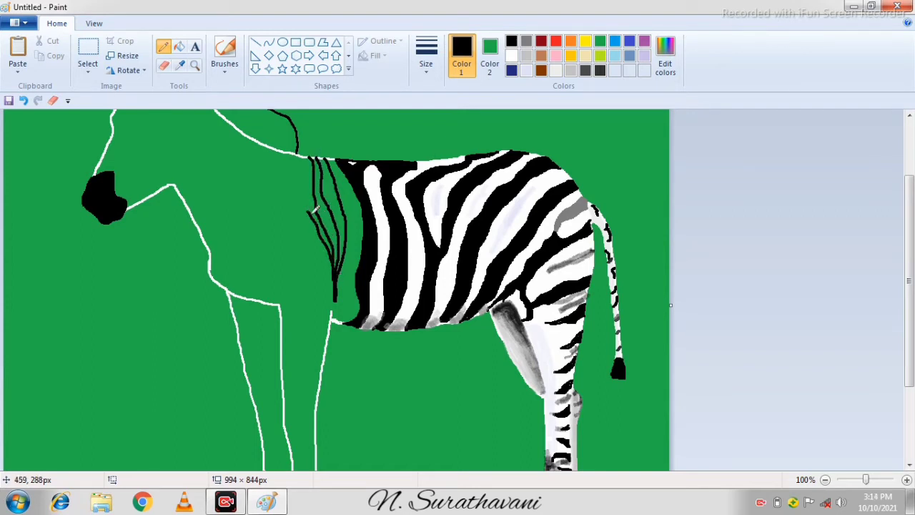
mouse_move(306, 150)
left_mouse_down()
mouse_move(300, 232)
mouse_move(276, 294)
mouse_move(312, 206)
left_mouse_up()
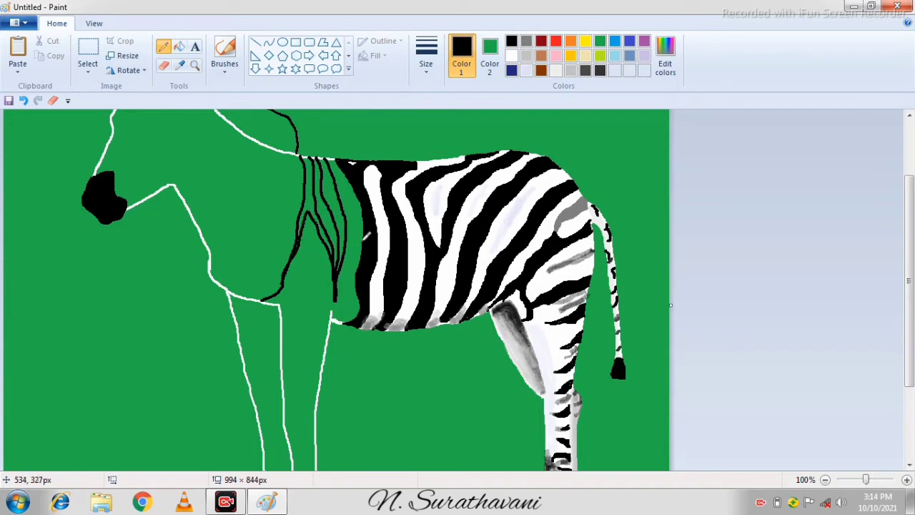
Draw the small curved stripe outlines in black on the upper near foreleg, undoing a stray stroke
mouse_move(335, 307)
left_mouse_down()
mouse_move(329, 286)
mouse_move(337, 291)
mouse_move(307, 283)
mouse_move(339, 257)
mouse_move(310, 270)
mouse_move(330, 254)
mouse_move(292, 314)
left_mouse_up()
key("ctrl+z")
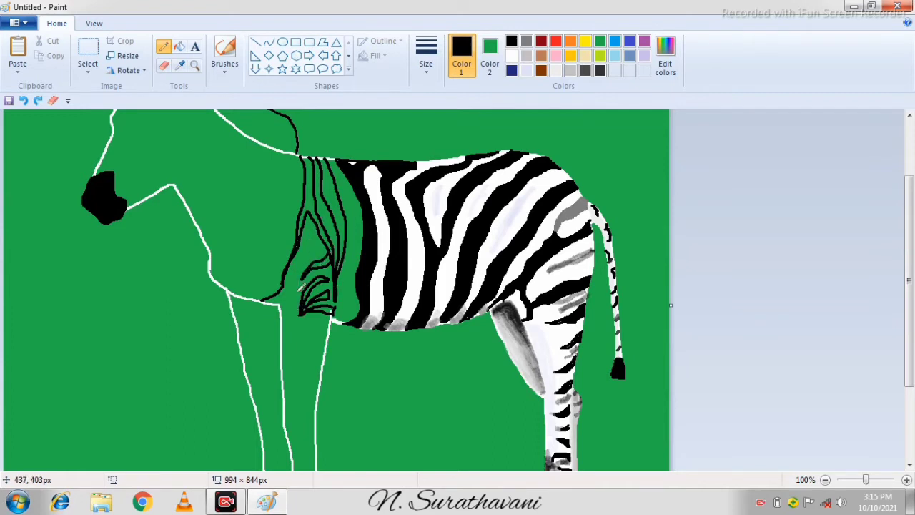
mouse_move(319, 241)
left_mouse_down()
mouse_move(300, 246)
mouse_move(336, 248)
mouse_move(285, 243)
mouse_move(286, 262)
mouse_move(318, 251)
left_mouse_up()
Draw short, wavy dark grey stripes down the near foreleg from the chest to just above the hoof
left_click(599, 70)
scroll(434, 256, "down", 2)
left_click(426, 57)
left_click(436, 173)
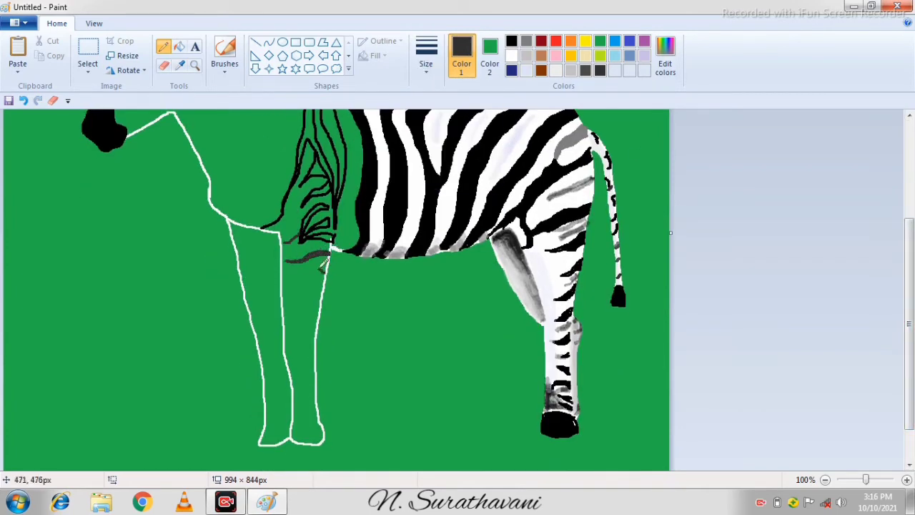
mouse_move(323, 265)
left_mouse_down()
mouse_move(334, 271)
mouse_move(314, 286)
mouse_move(326, 299)
mouse_move(318, 306)
left_mouse_up()
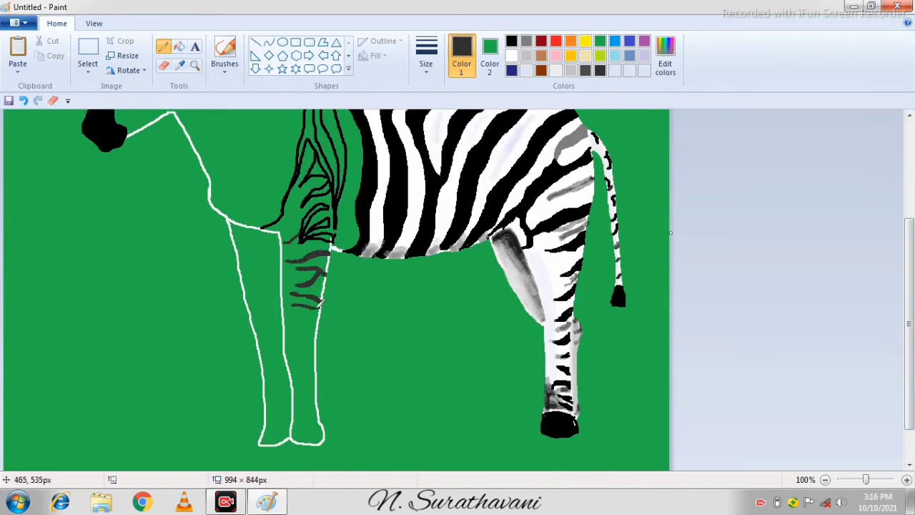
mouse_move(290, 334)
left_mouse_down()
mouse_move(310, 329)
mouse_move(315, 343)
mouse_move(293, 354)
mouse_move(293, 373)
mouse_move(316, 387)
left_mouse_up()
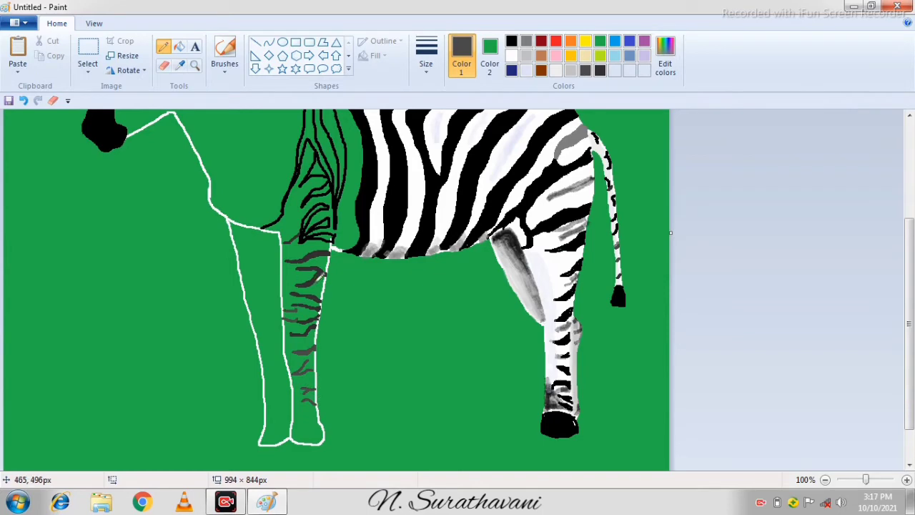
Fill the gap behind the shoulder and the areas between the near foreleg's stripes with white
left_click(179, 46)
left_click(511, 55)
left_click(349, 165)
left_click(291, 304)
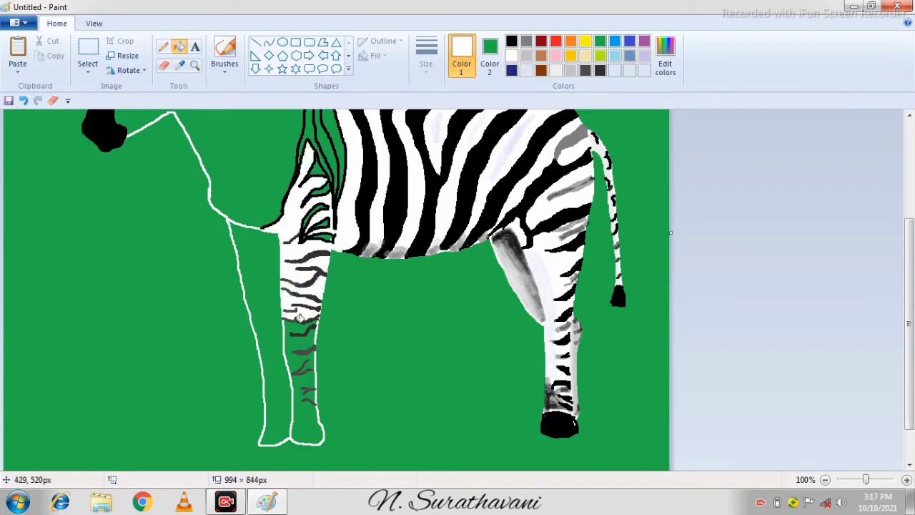
left_click(293, 326)
left_click(300, 366)
Fill the outlined stripes on the shoulder and upper near foreleg with black
left_click_drag(909, 315, 909, 239)
left_click(512, 41)
left_click(306, 259)
left_click(331, 253)
left_click(321, 298)
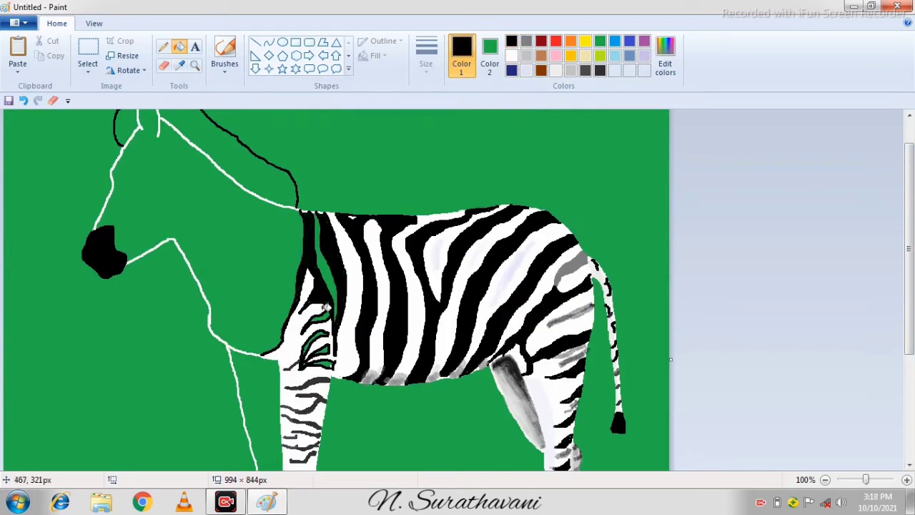
left_click(321, 336)
left_click(323, 359)
Draw a black line across the bottom of the near foreleg and fill the hoof below it with black
left_click(163, 47)
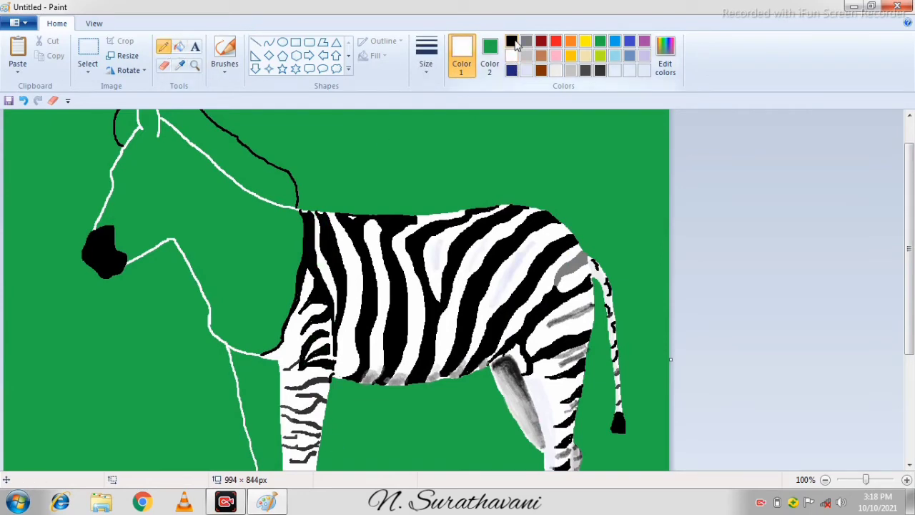
left_click_drag(908, 243, 909, 349)
left_click_drag(324, 368, 292, 370)
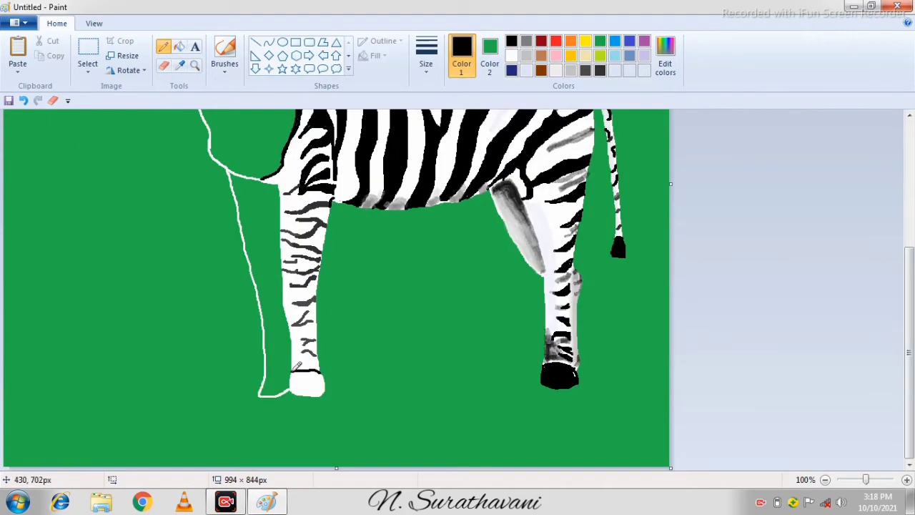
left_click(179, 52)
left_click(306, 383)
Add dark grey marks and soft brushed shading just above the near front hoof
left_click(164, 47)
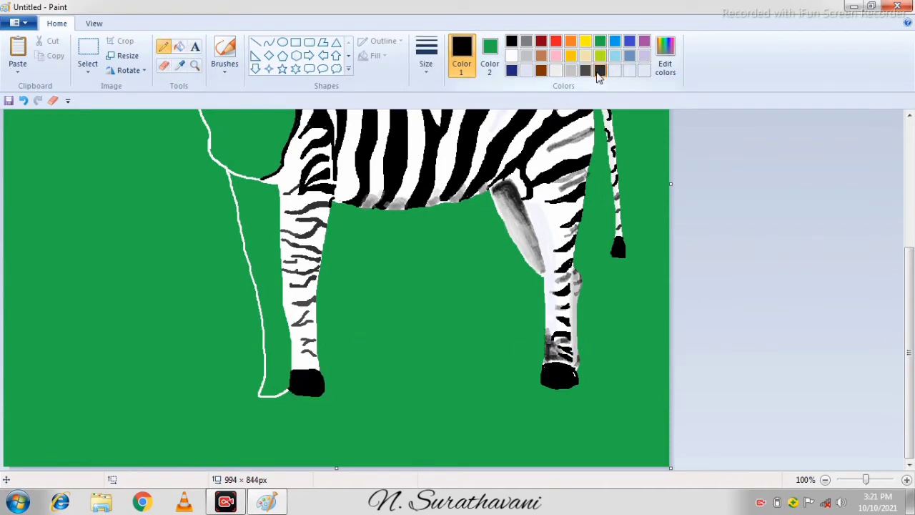
left_click(600, 70)
left_click_drag(319, 351, 320, 384)
key("ctrl+z")
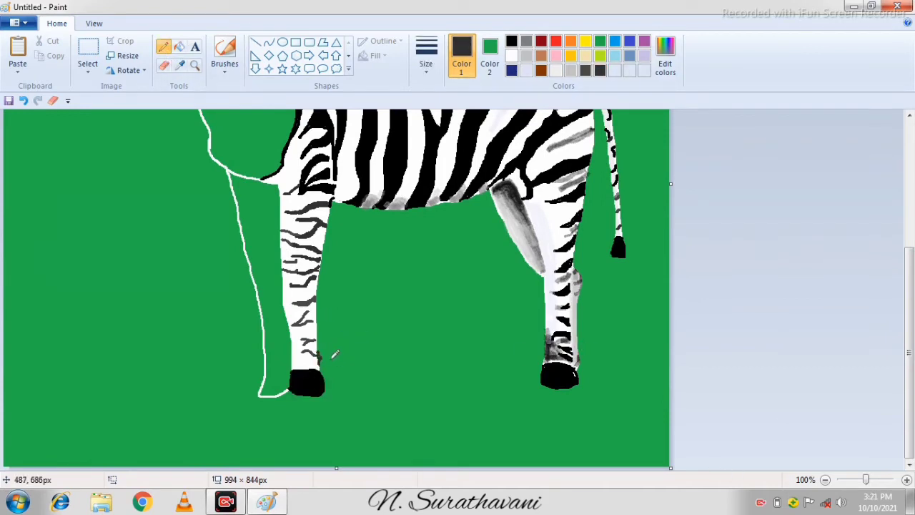
left_click(225, 54)
mouse_move(329, 339)
left_mouse_down()
mouse_move(314, 369)
mouse_move(295, 357)
mouse_move(313, 338)
left_mouse_up()
Erase along the front edge of the near foreleg to make it slimmer
left_click(164, 65)
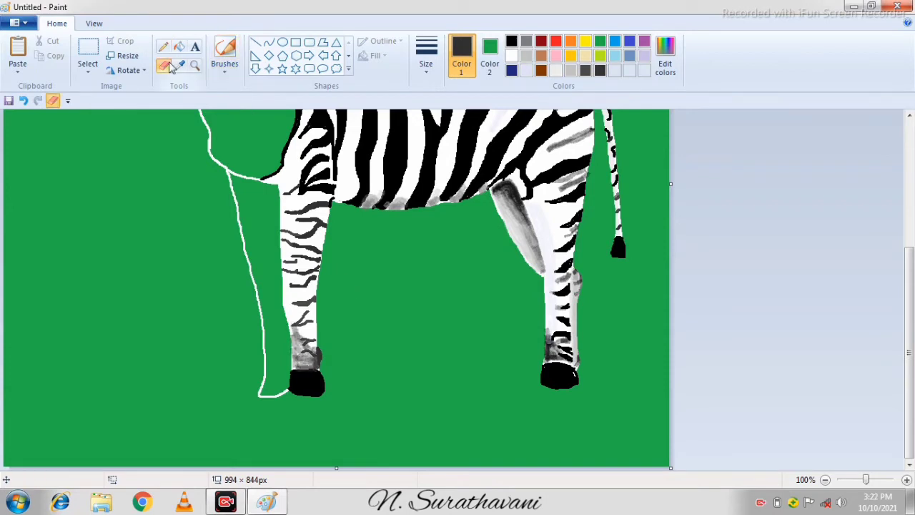
left_click_drag(291, 351, 284, 307)
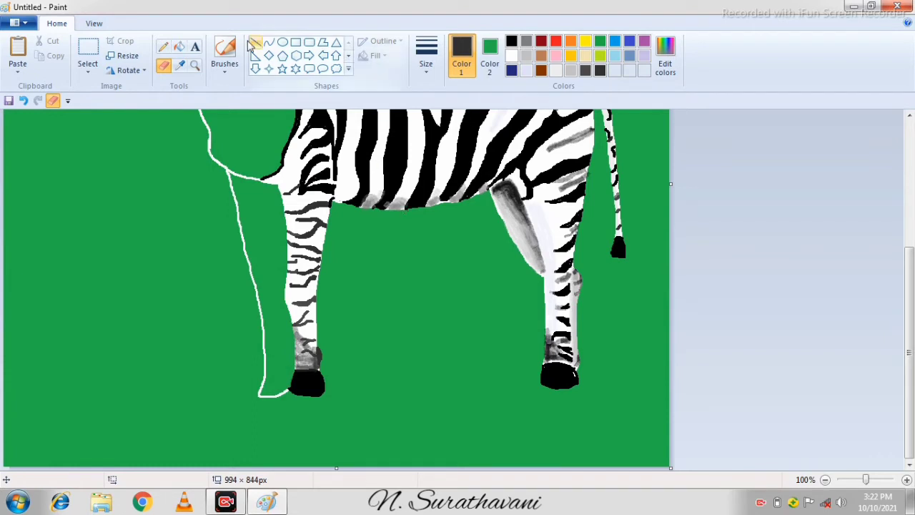
left_click(225, 52)
Mark off the far front hoof and fill it black, and fill the far foreleg above it with white
scroll(423, 115, "up", 3)
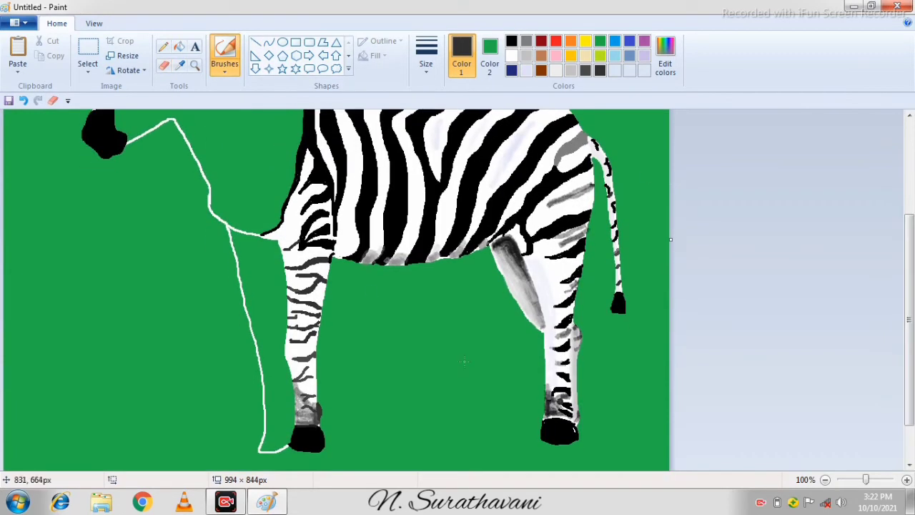
left_click(163, 46)
left_click(511, 41)
left_click(179, 46)
left_click(277, 439)
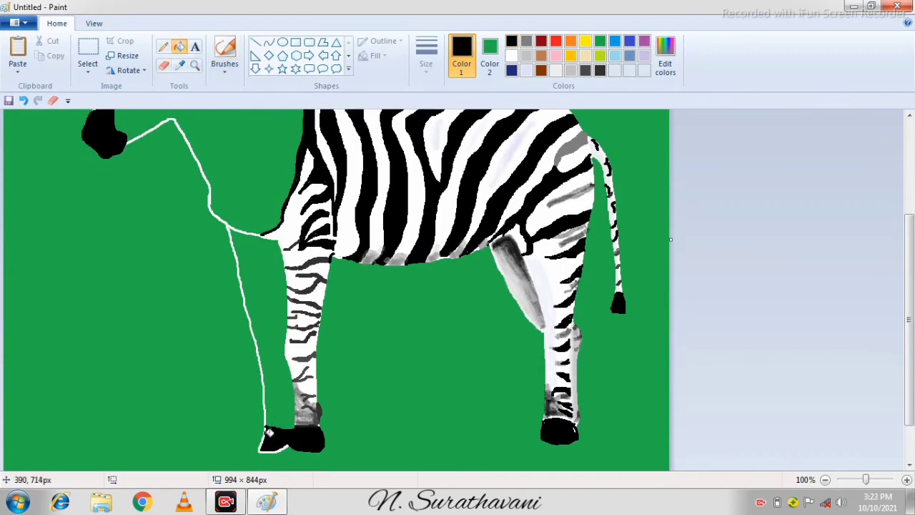
left_click(511, 55)
left_click(260, 286)
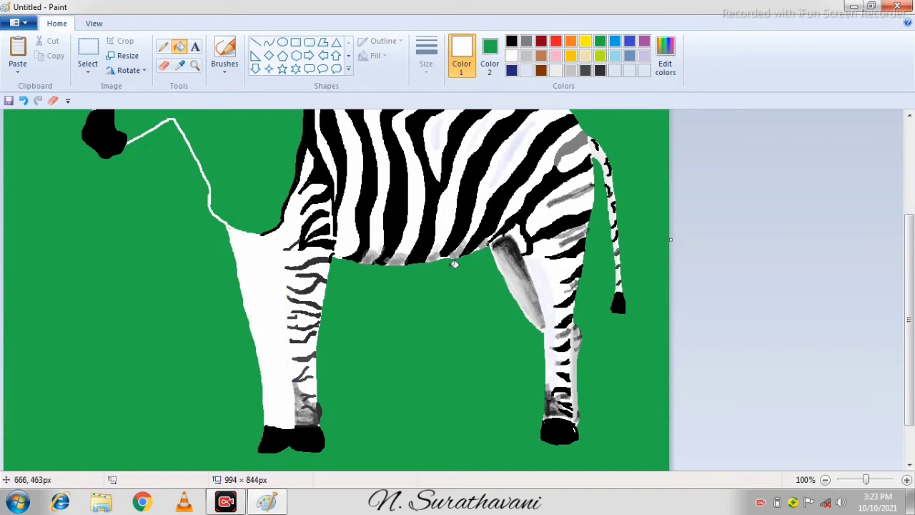
Brush light grey shading across the top of the far foreleg, just below the chest
left_click(224, 51)
left_click(570, 69)
left_click_drag(275, 247, 236, 228)
Fill the chest, neck and head area with the same light grey
left_click(179, 47)
left_click(236, 164)
left_click(224, 52)
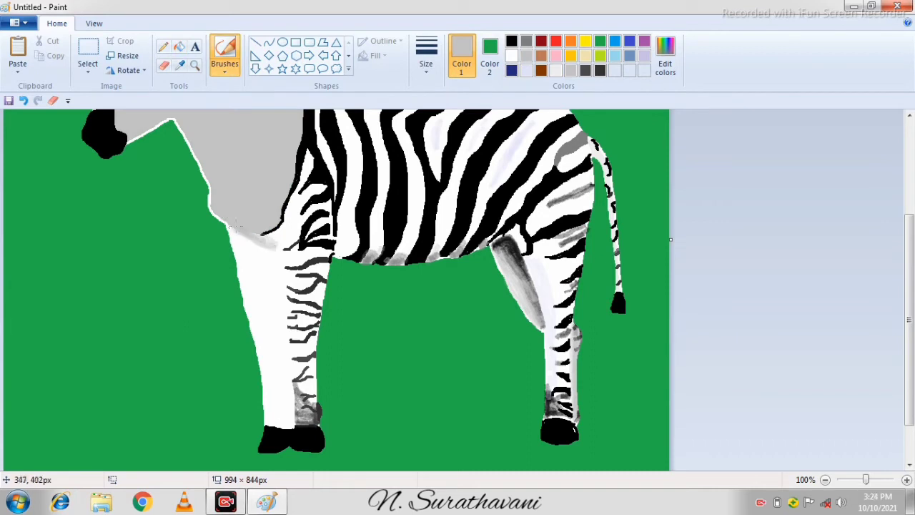
Brush light grey shading down the far foreleg's inner side, and erase along its front edge to slim the leg and hoof
mouse_move(280, 248)
left_mouse_down()
mouse_move(291, 422)
mouse_move(270, 283)
mouse_move(276, 252)
left_mouse_up()
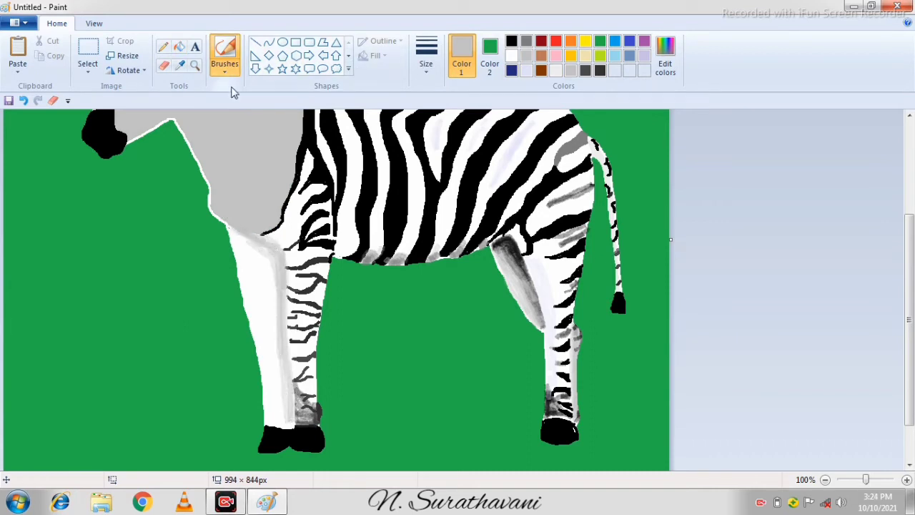
left_click(164, 65)
mouse_move(227, 233)
left_mouse_down()
mouse_move(248, 295)
mouse_move(266, 383)
mouse_move(261, 429)
left_mouse_up()
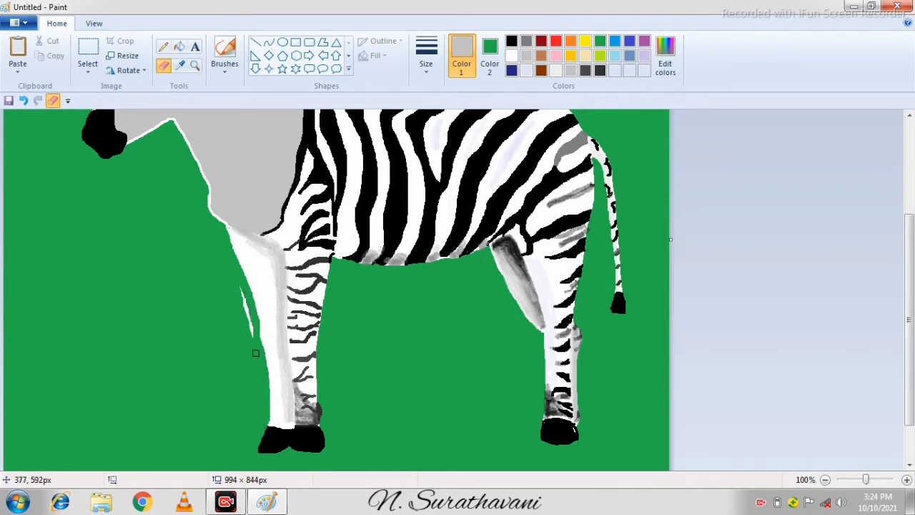
mouse_move(255, 353)
left_mouse_down()
mouse_move(252, 300)
mouse_move(268, 374)
mouse_move(259, 451)
left_mouse_up()
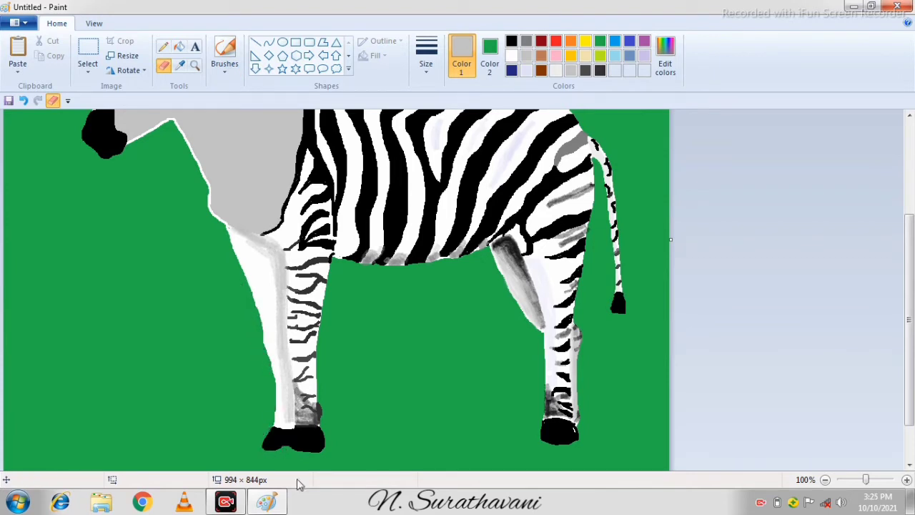
mouse_move(251, 298)
left_mouse_down()
mouse_move(270, 374)
mouse_move(263, 458)
mouse_move(256, 446)
mouse_move(272, 407)
left_mouse_up()
left_click_drag(274, 352, 257, 316)
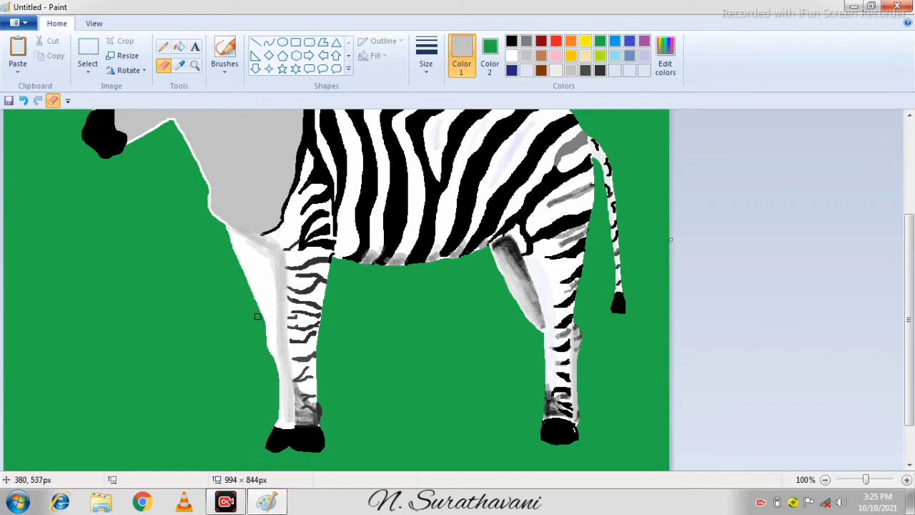
Brush light grey shading over the front of the far foreleg, adding a slightly darker grey around the knee
left_click(225, 54)
mouse_move(233, 230)
left_mouse_down()
mouse_move(276, 353)
mouse_move(255, 253)
mouse_move(237, 246)
mouse_move(259, 303)
mouse_move(253, 248)
mouse_move(279, 239)
left_mouse_up()
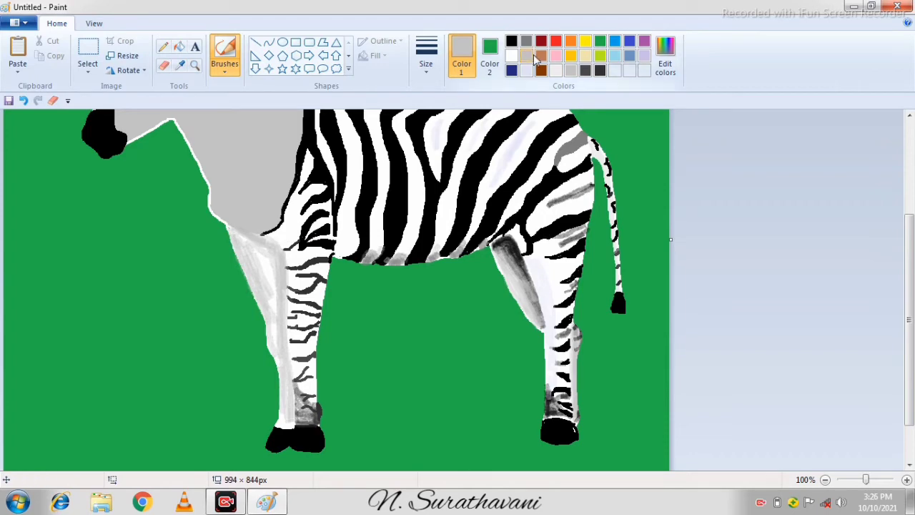
left_click(665, 61)
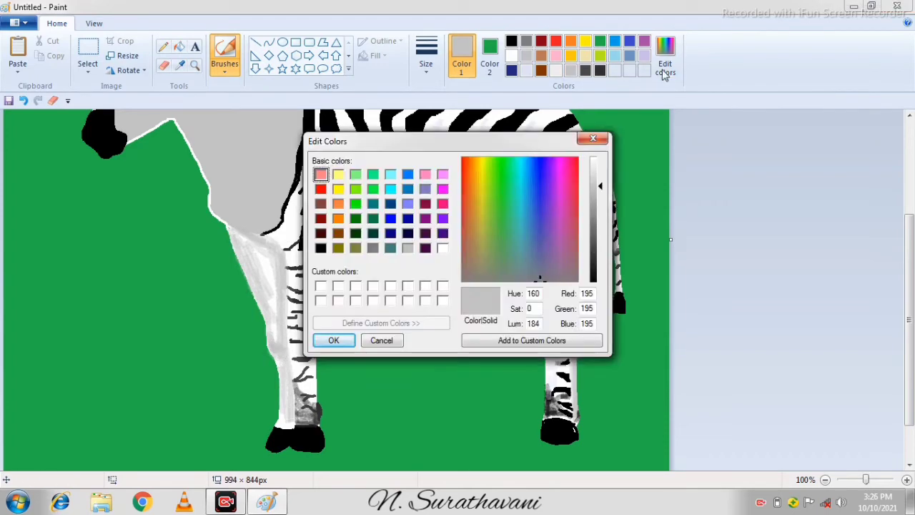
left_click(348, 339)
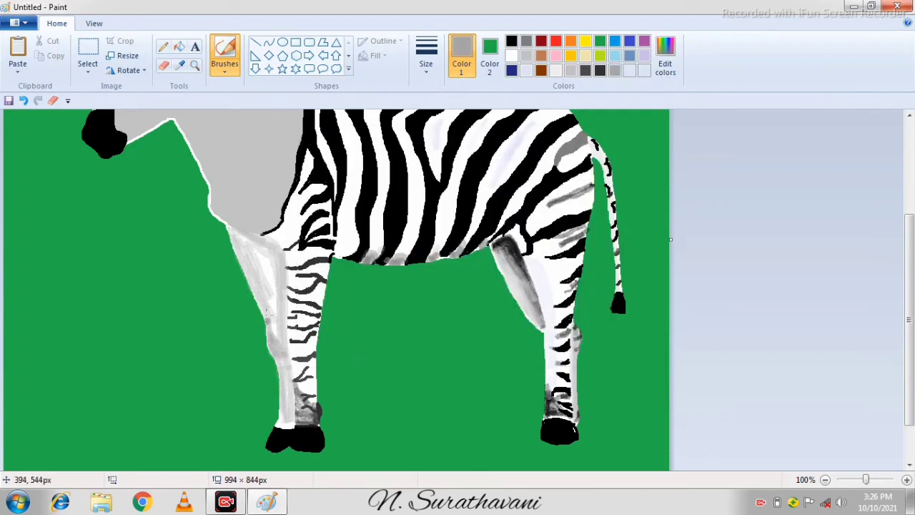
Fill the zebra's head, neck and chest with white
left_click_drag(902, 325, 909, 238)
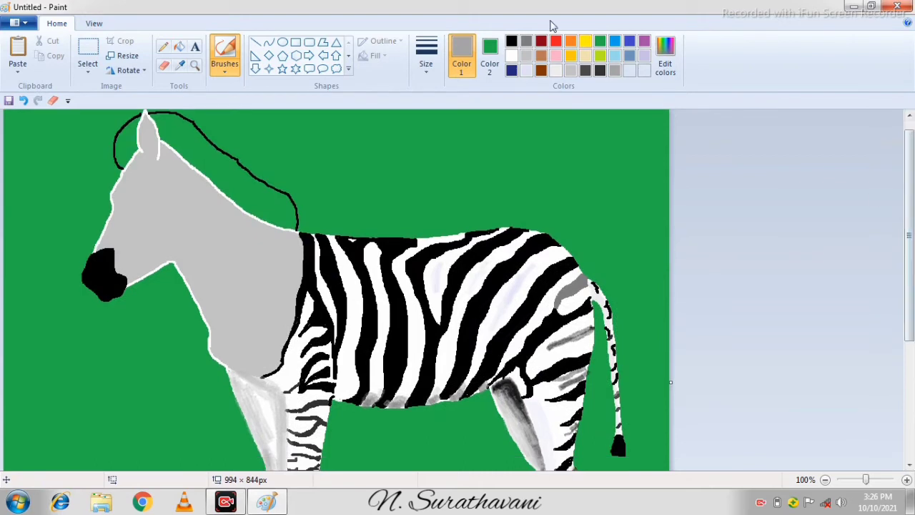
left_click(511, 56)
left_click(179, 48)
left_click(236, 236)
Draw a black line along the chest's lower edge above the far foreleg, and touch up the chest's front edge in white
left_click(512, 40)
left_click(163, 47)
left_click_drag(255, 370, 290, 395)
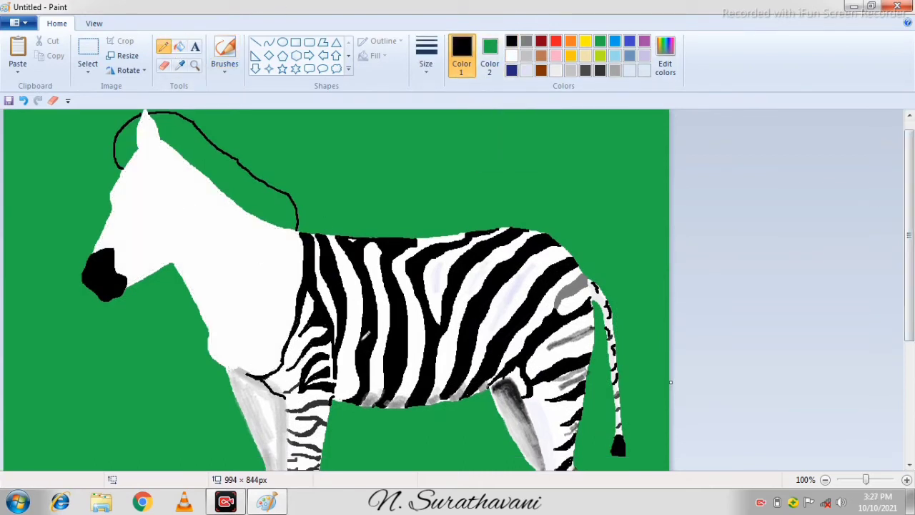
left_click(526, 41)
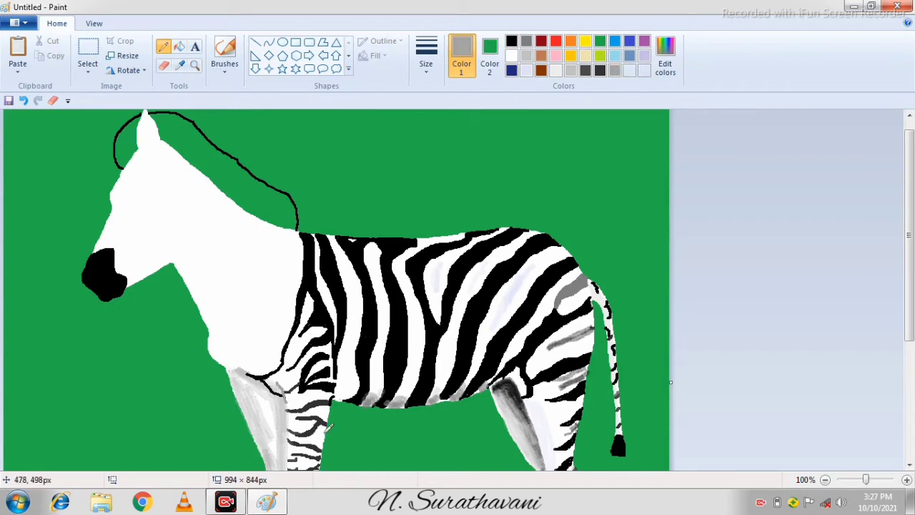
left_click(512, 40)
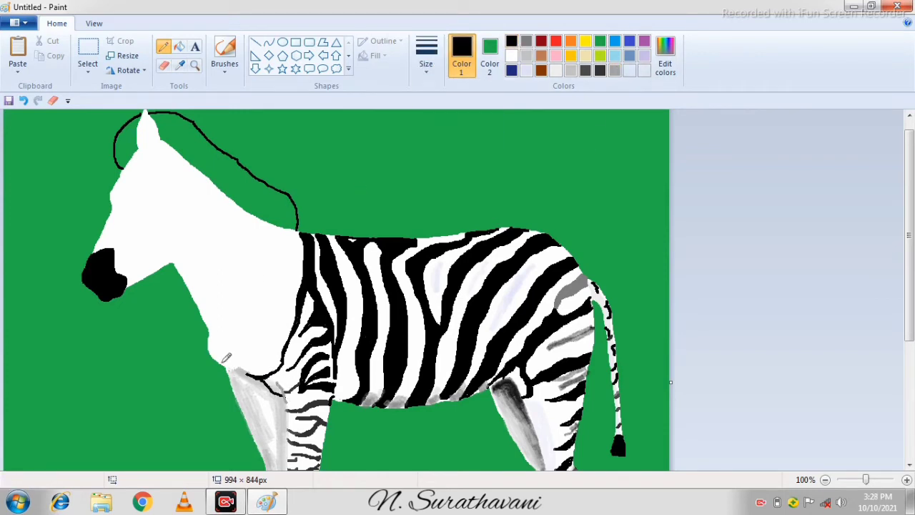
left_click(511, 56)
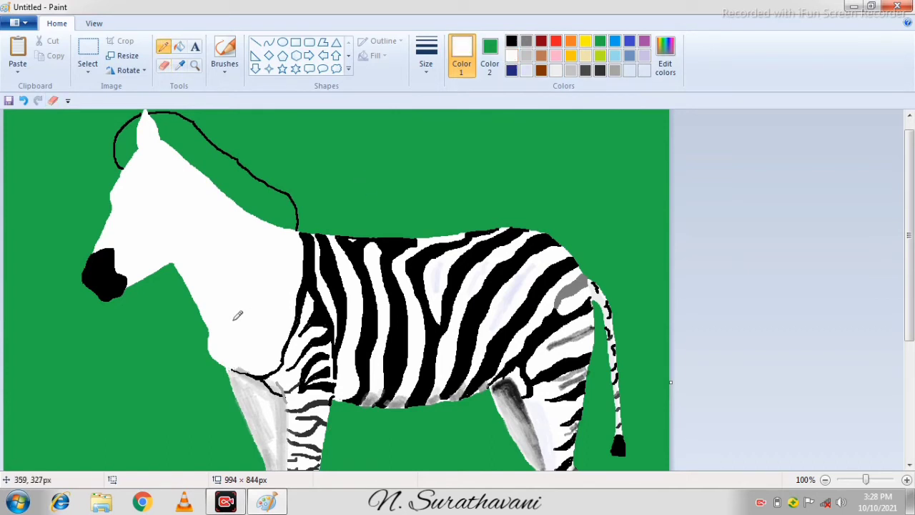
left_click(426, 54)
left_click(426, 153)
Draw curved black stripe outlines from the chest up the lower neck and into the rear part of the mane
left_click(511, 41)
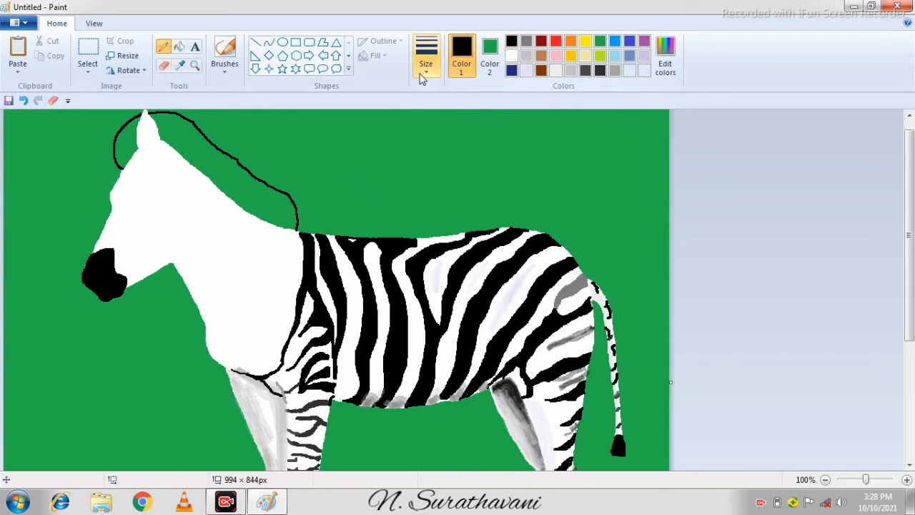
left_click(426, 53)
left_click(435, 165)
mouse_move(207, 338)
left_mouse_down()
mouse_move(245, 365)
mouse_move(288, 323)
left_mouse_up()
mouse_move(246, 363)
left_mouse_down()
mouse_move(277, 342)
mouse_move(293, 294)
mouse_move(294, 226)
mouse_move(286, 226)
mouse_move(279, 301)
mouse_move(251, 357)
mouse_move(242, 362)
mouse_move(236, 345)
mouse_move(206, 328)
left_mouse_up()
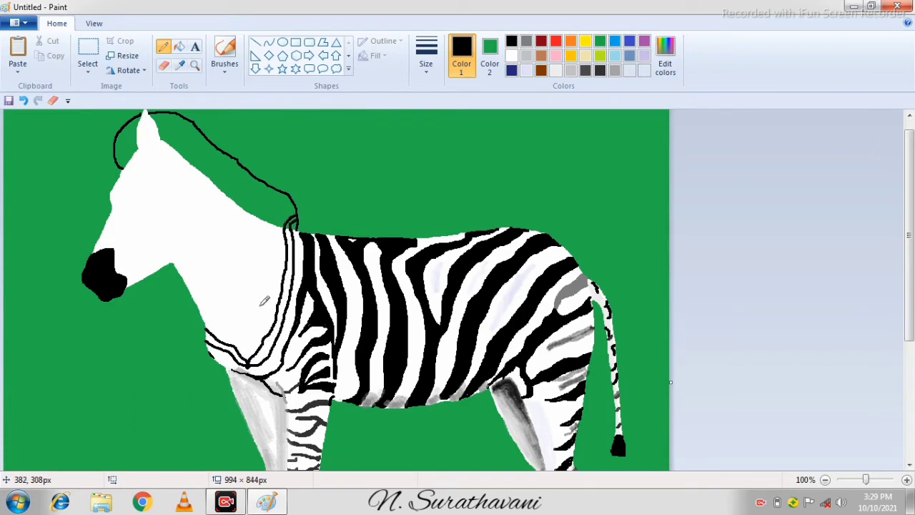
mouse_move(205, 319)
left_mouse_down()
mouse_move(247, 332)
mouse_move(273, 305)
mouse_move(277, 222)
mouse_move(295, 204)
mouse_move(270, 220)
mouse_move(293, 200)
mouse_move(269, 234)
mouse_move(246, 311)
mouse_move(264, 218)
mouse_move(242, 311)
mouse_move(202, 313)
left_mouse_up()
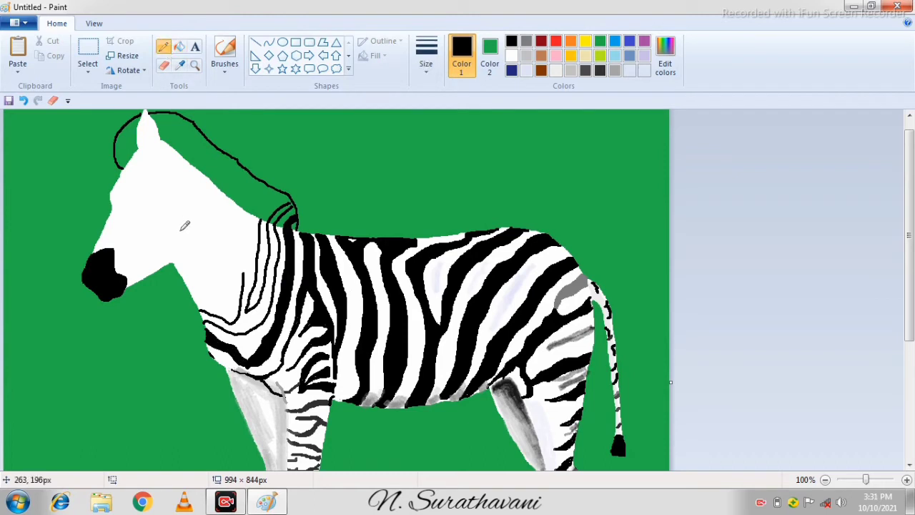
mouse_move(236, 278)
left_mouse_down()
mouse_move(259, 215)
mouse_move(288, 185)
left_mouse_up()
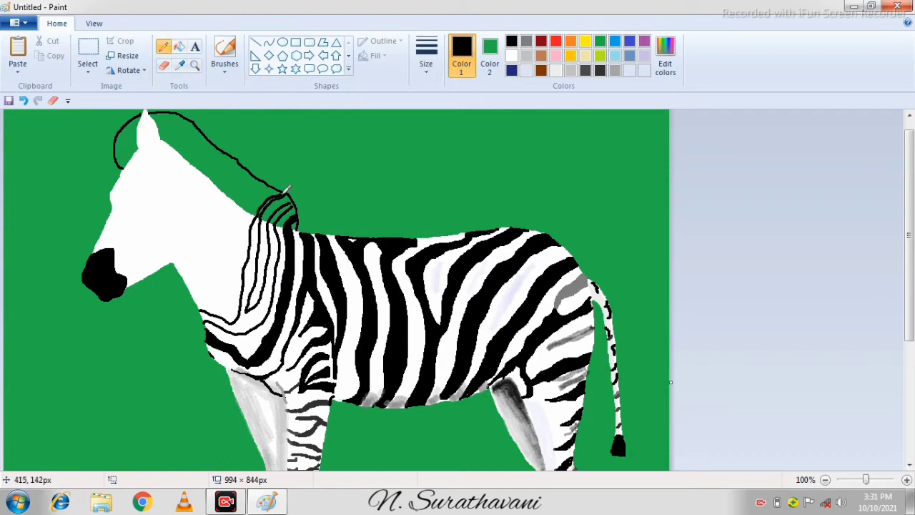
mouse_move(248, 265)
left_mouse_down()
mouse_move(204, 293)
mouse_move(230, 282)
mouse_move(253, 209)
left_mouse_up()
Fill the outlined lower-neck and rear mane stripes with black, and undo the last fill
left_click(179, 46)
left_click(229, 300)
left_click(280, 216)
left_click(248, 245)
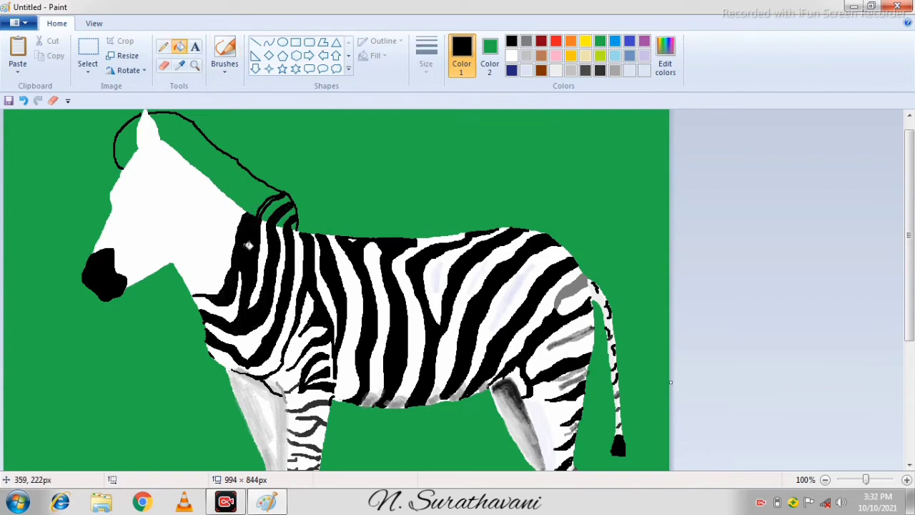
key("ctrl+z")
Redraw the front stripe's edge on the lower neck, extend it through the mane, and fill both parts black
left_click(163, 47)
left_click_drag(247, 213, 230, 288)
left_click_drag(244, 213, 256, 199)
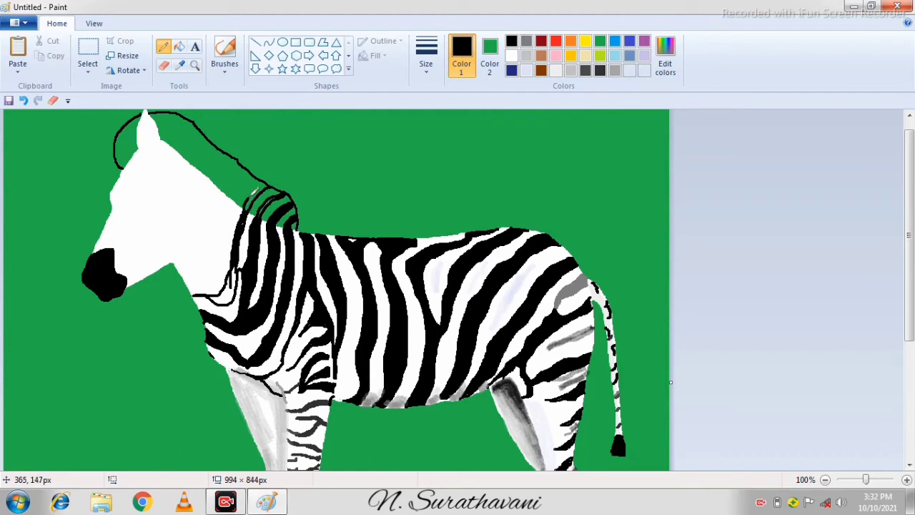
left_click_drag(207, 297, 191, 294)
left_click(178, 46)
left_click(223, 293)
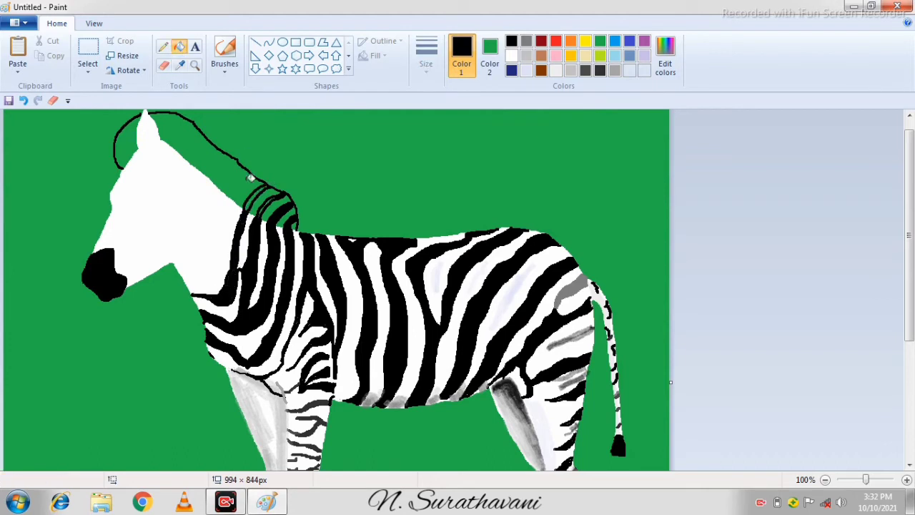
left_click(254, 197)
Outline further narrow stripes across the middle of the neck and mane, and fill them black
left_click(164, 47)
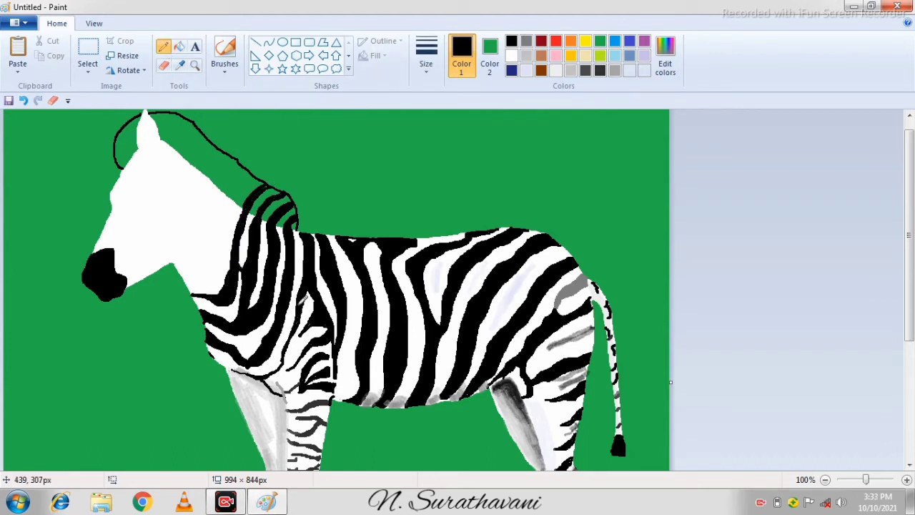
mouse_move(192, 295)
left_mouse_down()
mouse_move(218, 261)
mouse_move(234, 207)
mouse_move(201, 269)
mouse_move(230, 198)
mouse_move(252, 169)
left_mouse_up()
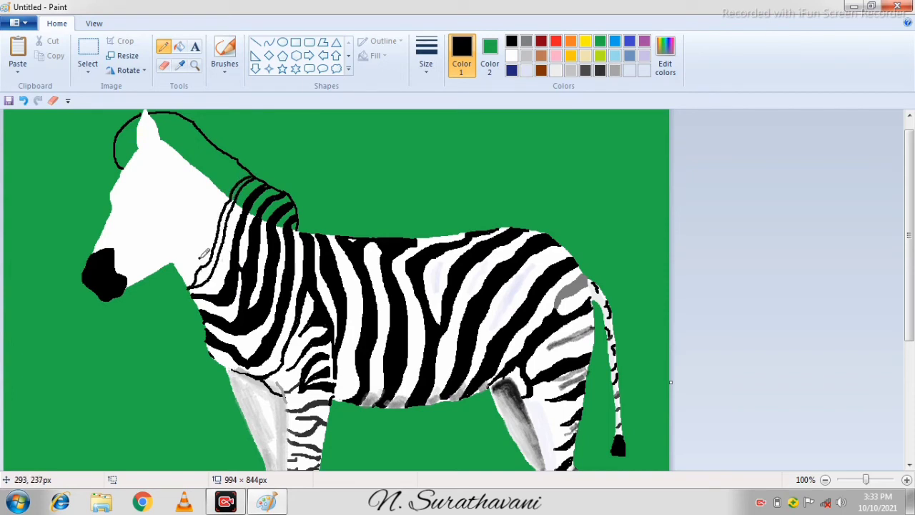
mouse_move(201, 257)
left_mouse_down()
mouse_move(226, 189)
mouse_move(218, 189)
mouse_move(205, 253)
mouse_move(210, 227)
mouse_move(188, 272)
mouse_move(218, 177)
mouse_move(191, 268)
mouse_move(224, 185)
mouse_move(215, 218)
left_mouse_up()
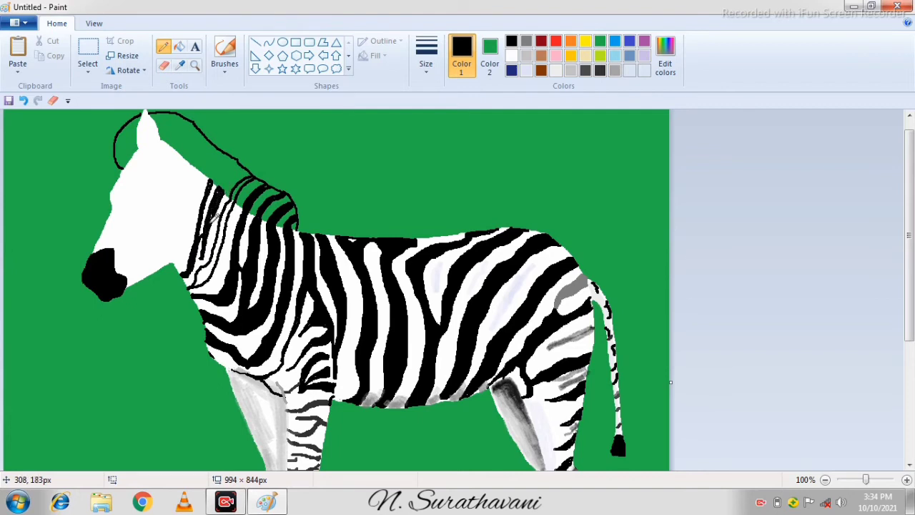
mouse_move(226, 180)
left_mouse_down()
mouse_move(241, 160)
mouse_move(231, 155)
left_mouse_up()
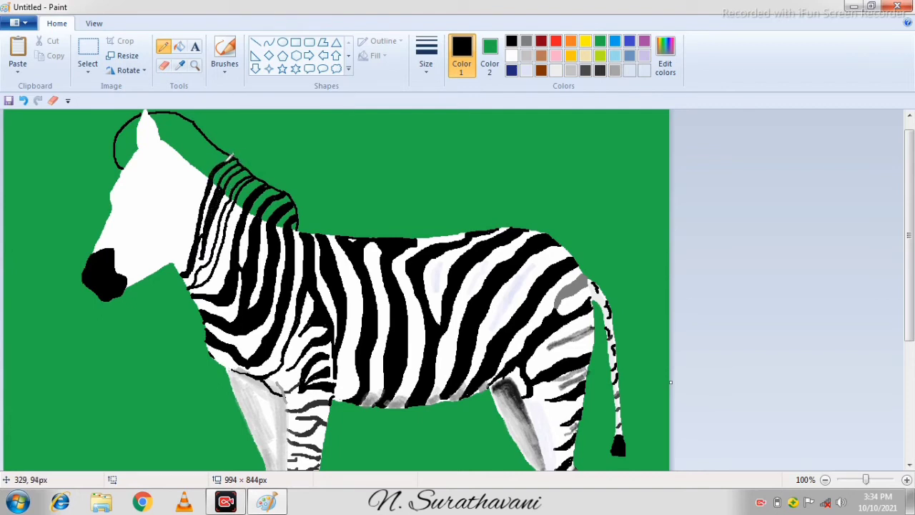
left_click(180, 46)
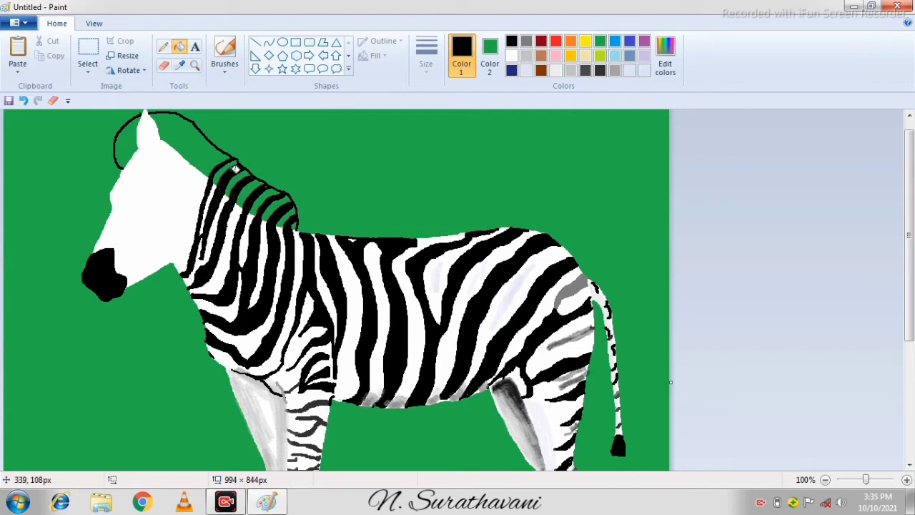
Outline the ear's back edge and stripes over the upper neck and front mane, and fill the stripes black
left_click(163, 46)
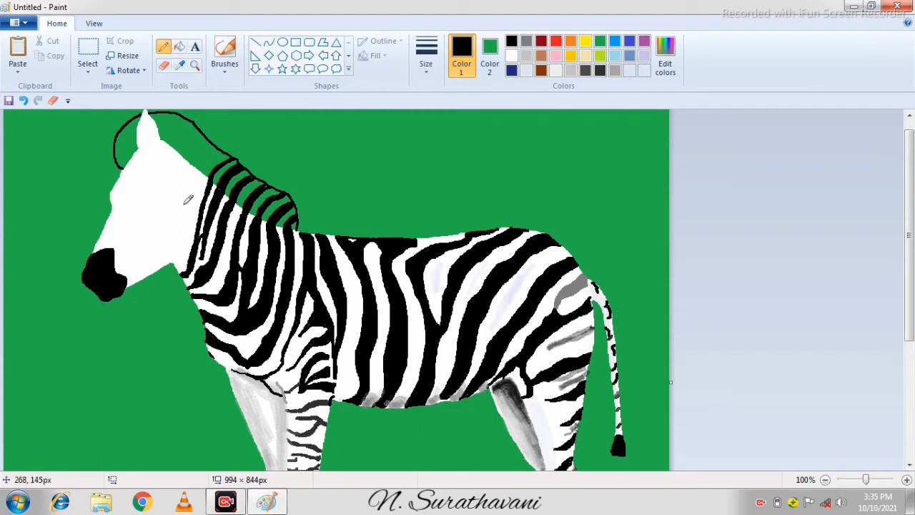
mouse_move(148, 111)
left_mouse_down()
mouse_move(152, 149)
mouse_move(163, 151)
mouse_move(165, 138)
mouse_move(168, 154)
mouse_move(175, 265)
mouse_move(192, 181)
mouse_move(181, 265)
mouse_move(205, 170)
mouse_move(176, 228)
mouse_move(181, 170)
mouse_move(173, 236)
mouse_move(184, 187)
mouse_move(214, 139)
mouse_move(186, 151)
mouse_move(178, 146)
mouse_move(193, 127)
mouse_move(170, 120)
left_mouse_up()
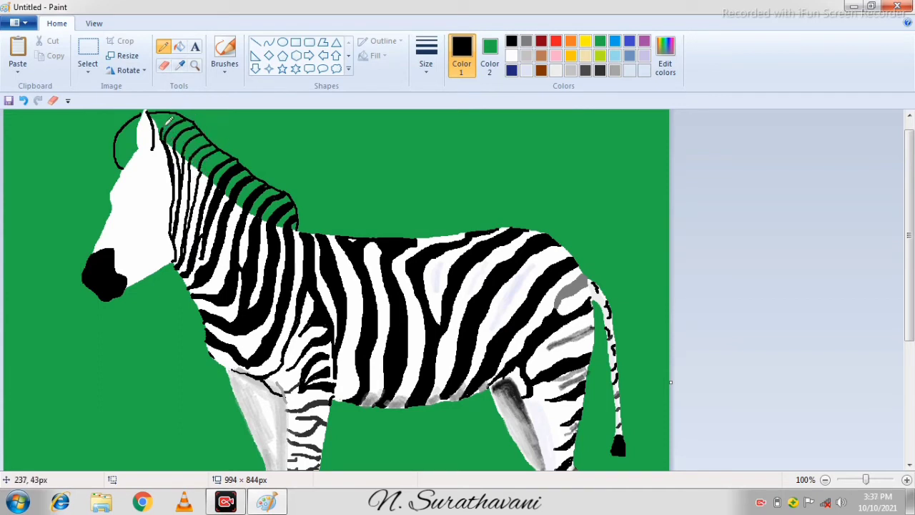
left_click(180, 46)
left_click(172, 122)
left_click(185, 143)
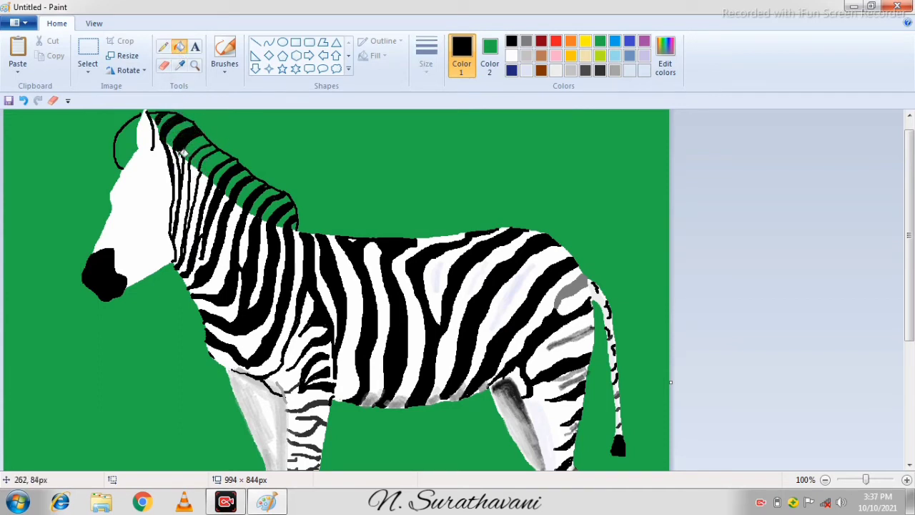
left_click(182, 160)
left_click(195, 166)
left_click(203, 155)
Fill the green gaps between the black mane stripes with white
left_click(511, 55)
left_click(281, 208)
left_click(267, 198)
left_click(254, 188)
left_click(240, 179)
left_click(217, 163)
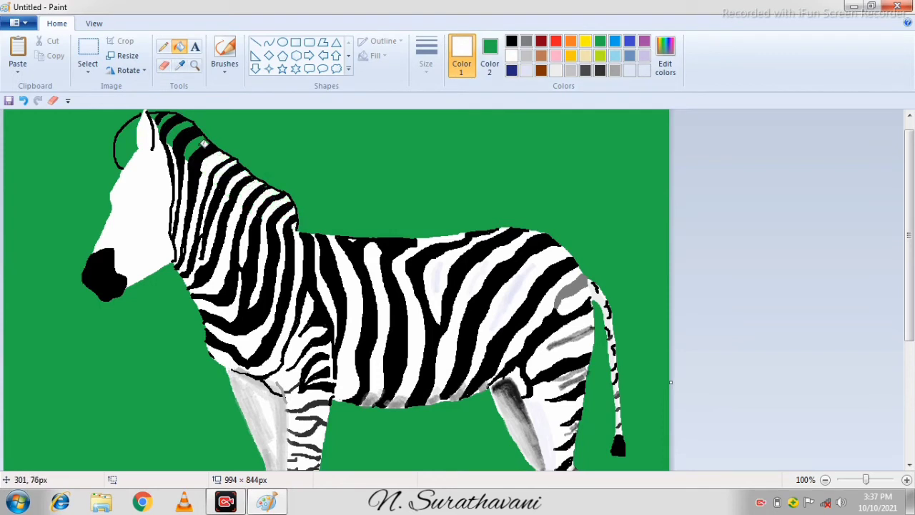
left_click(201, 149)
left_click(182, 134)
left_click(163, 119)
Brush grey shading behind the ear and at the rear end of the mane
left_click(528, 40)
left_click(227, 55)
mouse_move(156, 149)
left_mouse_down()
mouse_move(151, 118)
mouse_move(157, 146)
left_mouse_up()
Darken the mane's upper edge with black pencil lines and blend it downward with black brush strokes
left_click(510, 41)
left_click(163, 47)
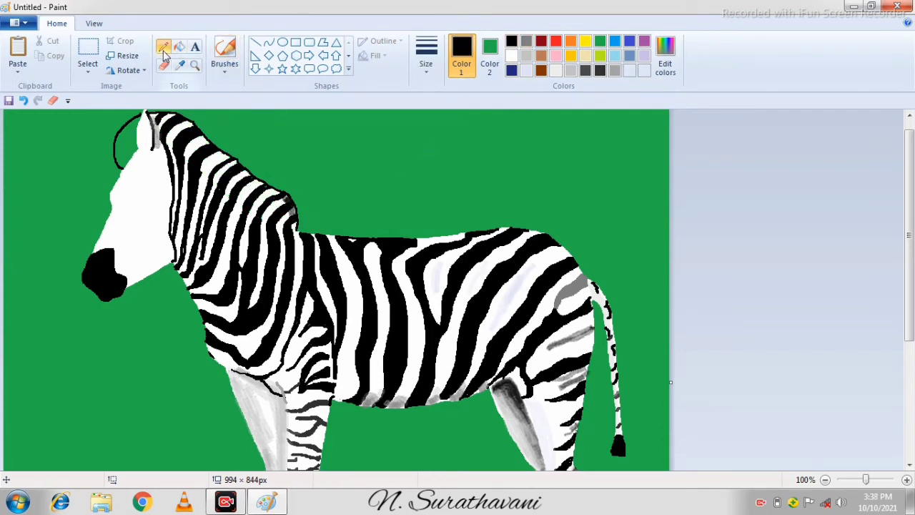
mouse_move(154, 112)
left_mouse_down()
mouse_move(189, 119)
mouse_move(293, 200)
left_mouse_up()
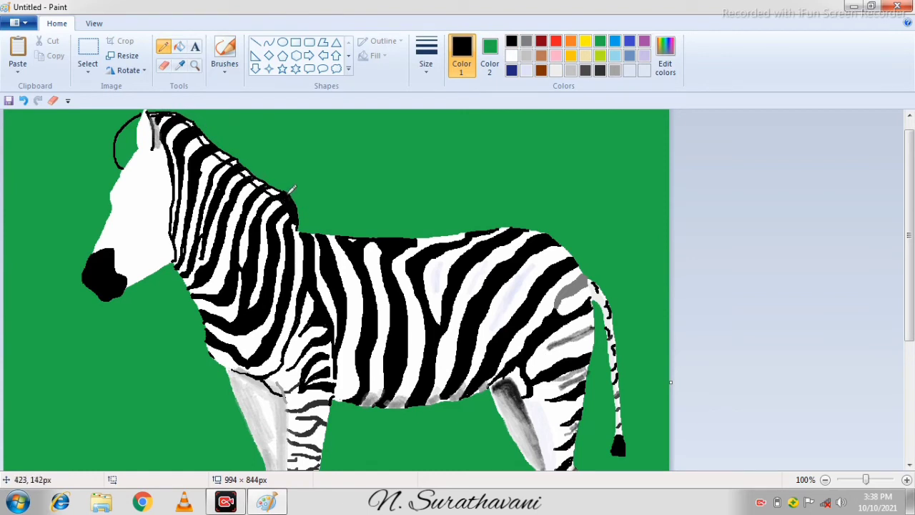
left_click_drag(180, 109, 279, 192)
left_click(224, 55)
left_click_drag(194, 136, 273, 205)
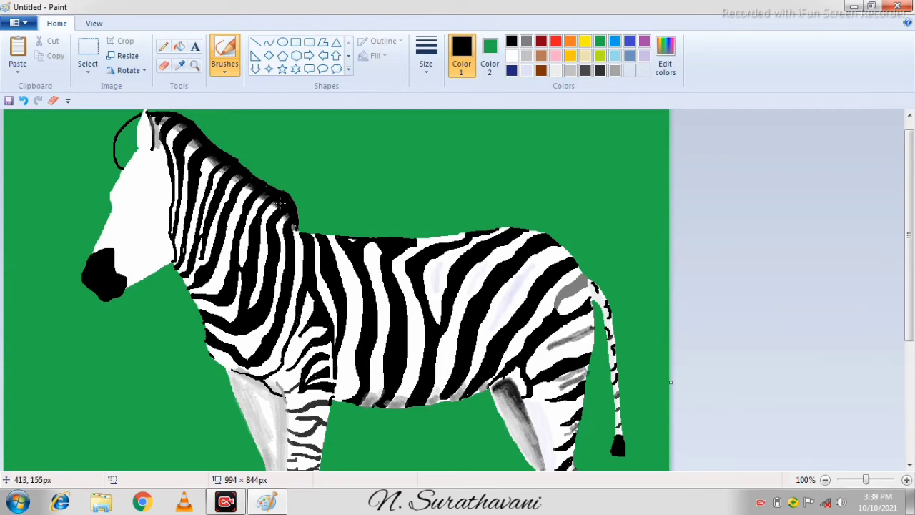
left_click(575, 69)
left_click(225, 69)
left_click(426, 66)
left_click(451, 145)
left_click_drag(175, 151, 209, 180)
key("ctrl+z")
Brush soft black and light grey shading along the line where the mane meets the neck
left_click(512, 41)
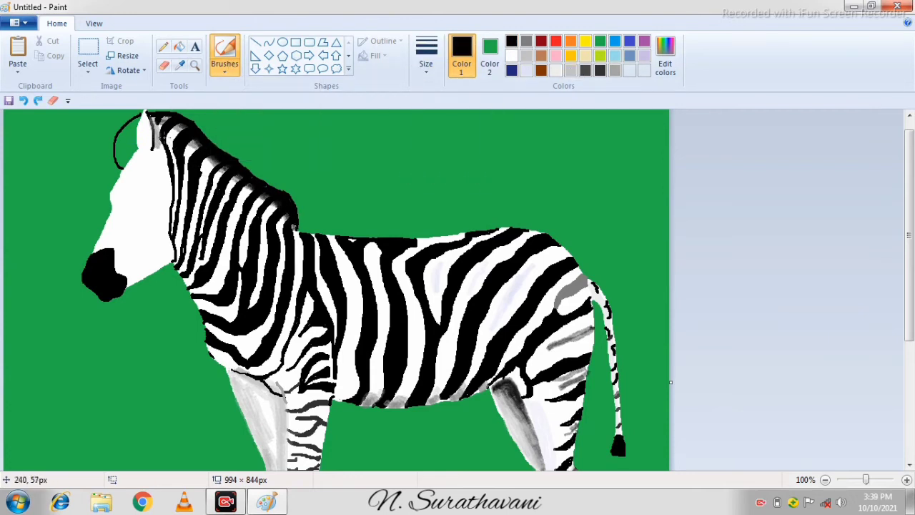
left_click_drag(166, 140, 279, 225)
left_click(527, 56)
left_click_drag(204, 163, 207, 174)
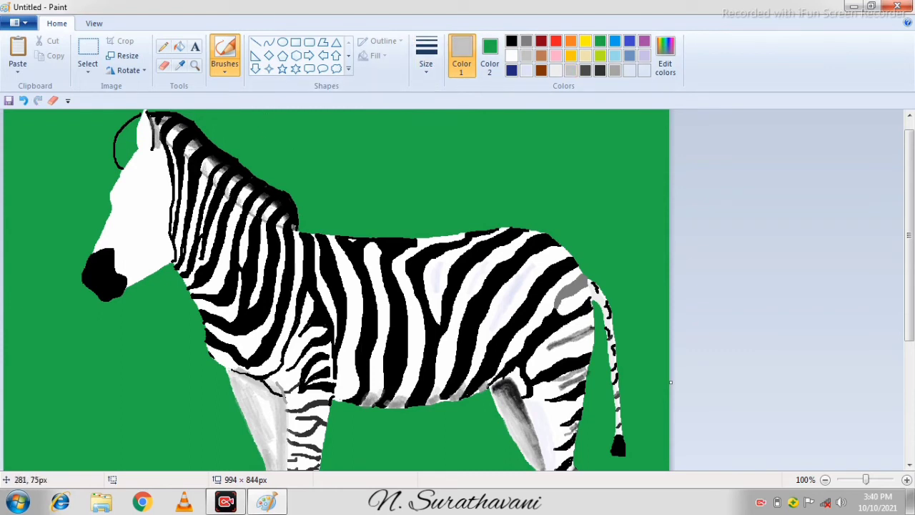
Fill the outlined forelock in front of the ear with black
left_click(182, 47)
left_click(129, 147)
key("ctrl+z")
left_click(511, 41)
left_click(129, 152)
Draw a small slanted eye on the zebra's head and fill it black
left_click(163, 47)
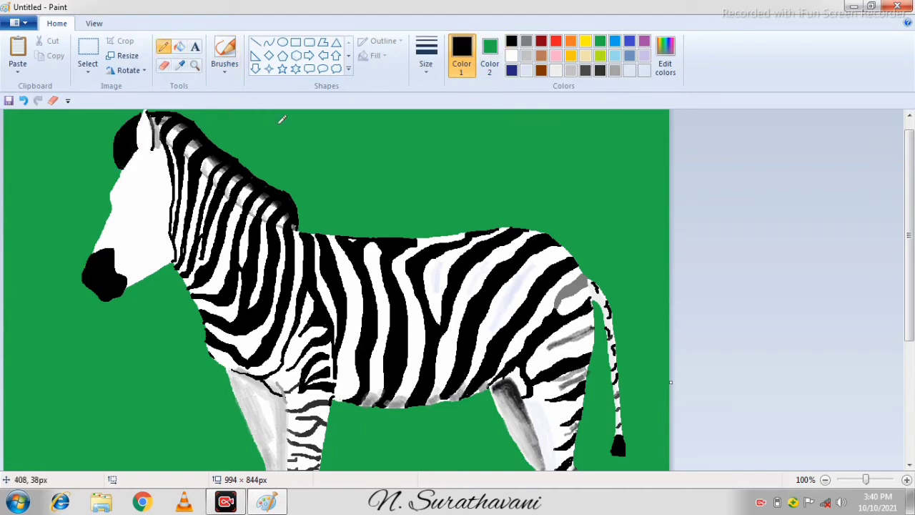
key("ctrl+z")
mouse_move(131, 208)
left_mouse_down()
mouse_move(149, 189)
mouse_move(133, 206)
left_mouse_up()
left_click(180, 46)
left_click(141, 200)
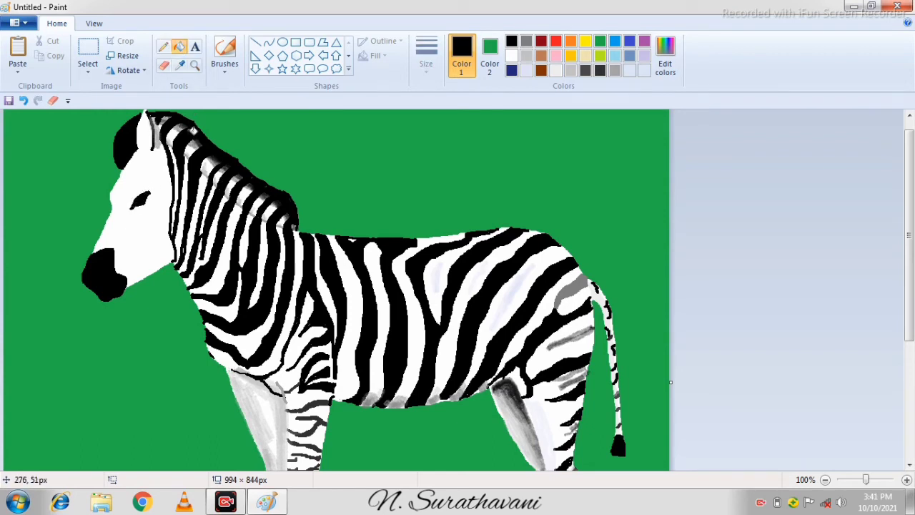
Shade the inside of the ear with soft black brush strokes and pencil wavy black stripes between the ear and the eye
left_click(224, 54)
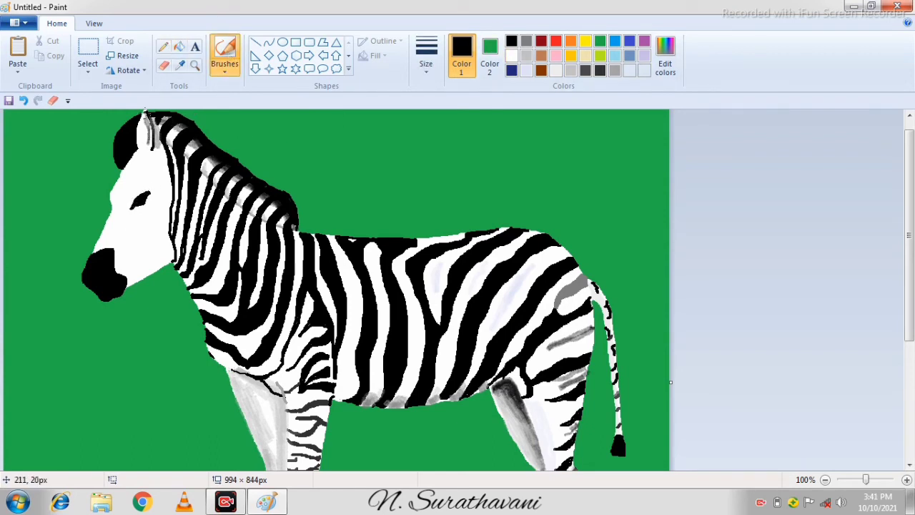
left_click_drag(146, 118, 143, 146)
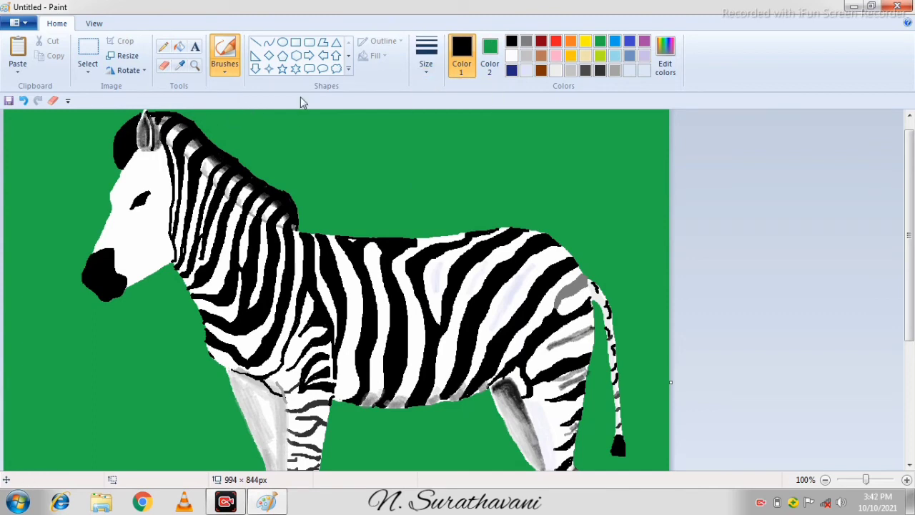
left_click(163, 47)
mouse_move(164, 149)
left_mouse_down()
mouse_move(151, 155)
mouse_move(164, 150)
left_mouse_up()
mouse_move(152, 187)
left_mouse_down()
mouse_move(146, 156)
mouse_move(135, 149)
left_mouse_up()
left_click_drag(142, 195, 137, 156)
left_click_drag(136, 191, 140, 146)
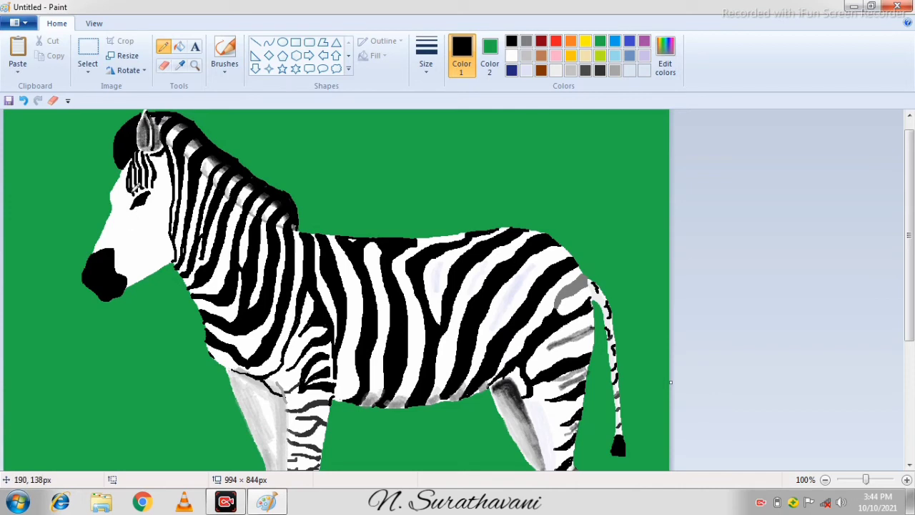
Draw black stripes along the front of the forehead and one long stripe from beside the eye down to the muzzle
left_click_drag(134, 199, 127, 160)
left_click_drag(122, 201, 136, 160)
left_click_drag(138, 196, 116, 243)
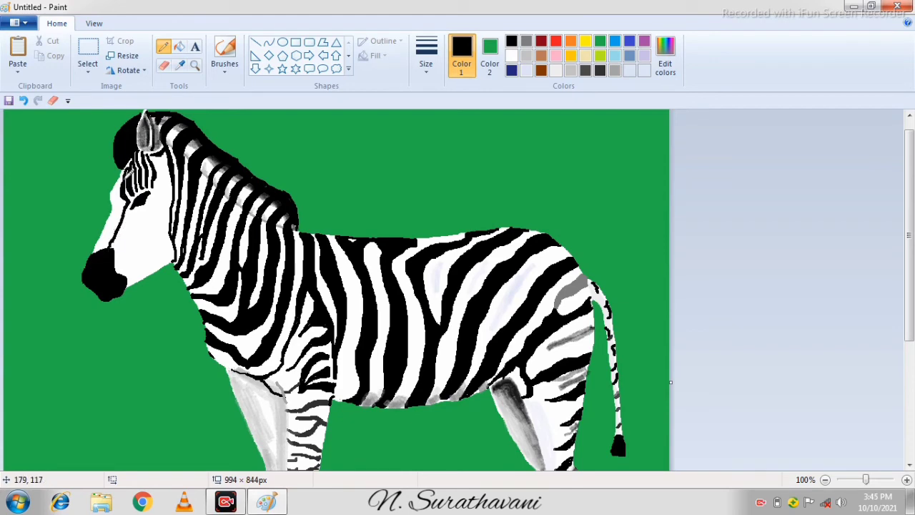
mouse_move(122, 174)
left_mouse_down()
mouse_move(107, 245)
mouse_move(119, 204)
left_mouse_up()
key("ctrl+z")
key("ctrl+z")
Draw thin, long black stripes down the bridge of the nose from the forehead to the muzzle
left_click(426, 57)
left_click(193, 62)
left_click(137, 187)
mouse_move(206, 409)
left_mouse_down()
mouse_move(232, 333)
mouse_move(223, 303)
mouse_move(187, 418)
mouse_move(243, 249)
left_mouse_up()
left_click(426, 57)
left_click(419, 126)
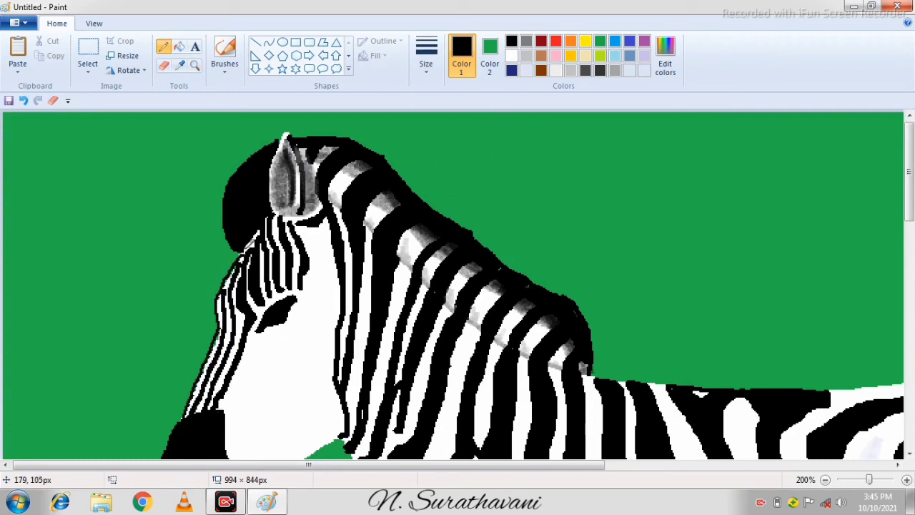
Draw curved black stripes behind the muzzle, across the lower cheek and down to the jawline
scroll(316, 257, "down", 1)
left_click(426, 57)
left_click(435, 119)
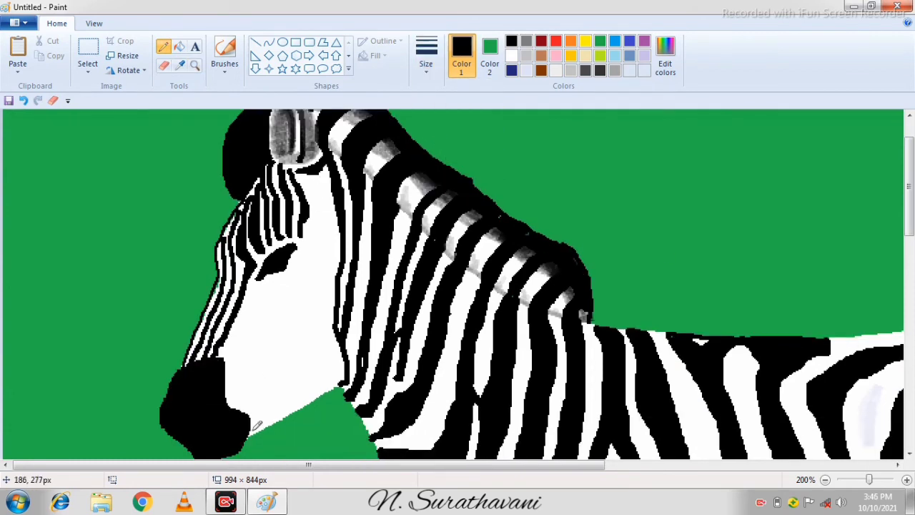
left_click_drag(254, 427, 270, 416)
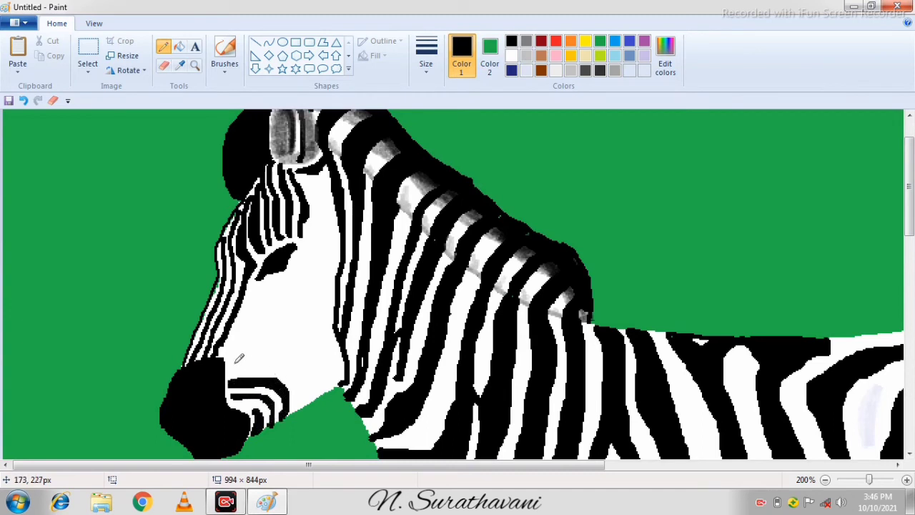
mouse_move(238, 359)
left_mouse_down()
mouse_move(274, 359)
mouse_move(309, 393)
left_mouse_up()
mouse_move(232, 357)
left_mouse_down()
mouse_move(288, 370)
mouse_move(315, 398)
mouse_move(314, 370)
mouse_move(249, 329)
mouse_move(280, 340)
mouse_move(320, 391)
mouse_move(287, 347)
left_mouse_up()
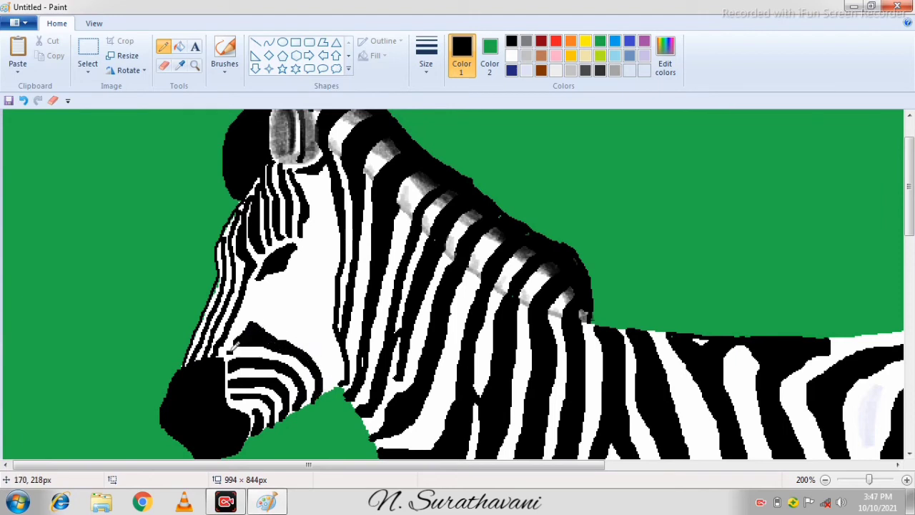
left_click_drag(255, 306, 336, 380)
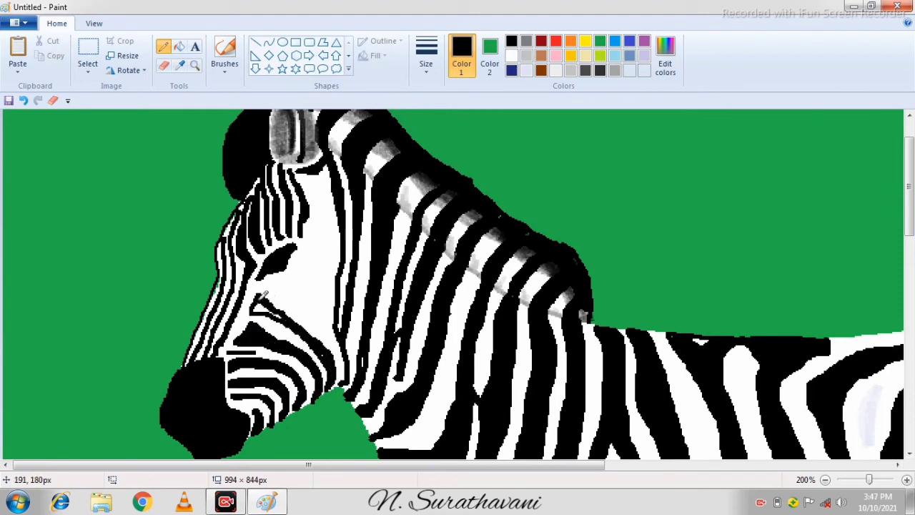
Draw slanted black stripes on the cheek and around the underside of the eye, cleaning up the area with white fill
mouse_move(329, 348)
left_mouse_down()
mouse_move(278, 279)
mouse_move(326, 323)
mouse_move(291, 275)
mouse_move(263, 284)
mouse_move(286, 281)
mouse_move(248, 308)
mouse_move(311, 243)
left_mouse_up()
left_click(164, 65)
left_click(180, 47)
left_click(511, 55)
left_click(303, 269)
left_click(164, 46)
left_click(511, 41)
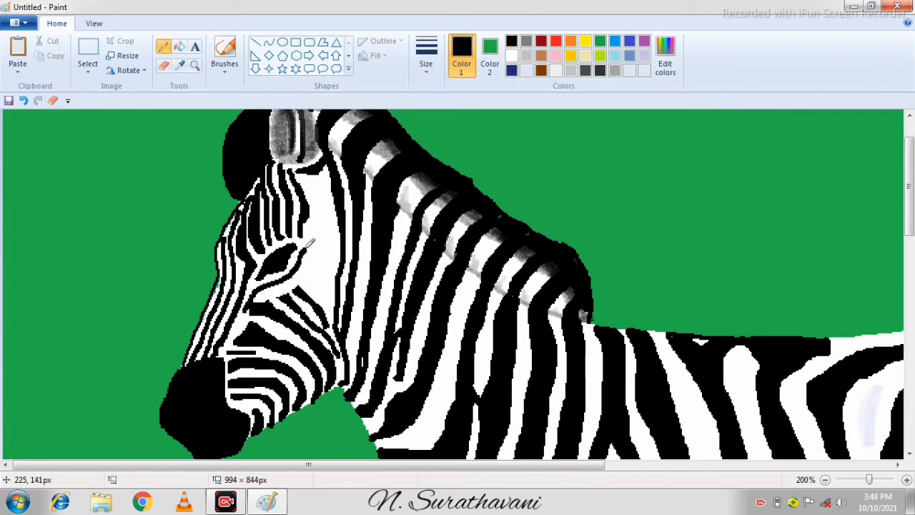
Draw short slanted black stripes over the back of the cheek and up to the base of the ear
left_click(511, 55)
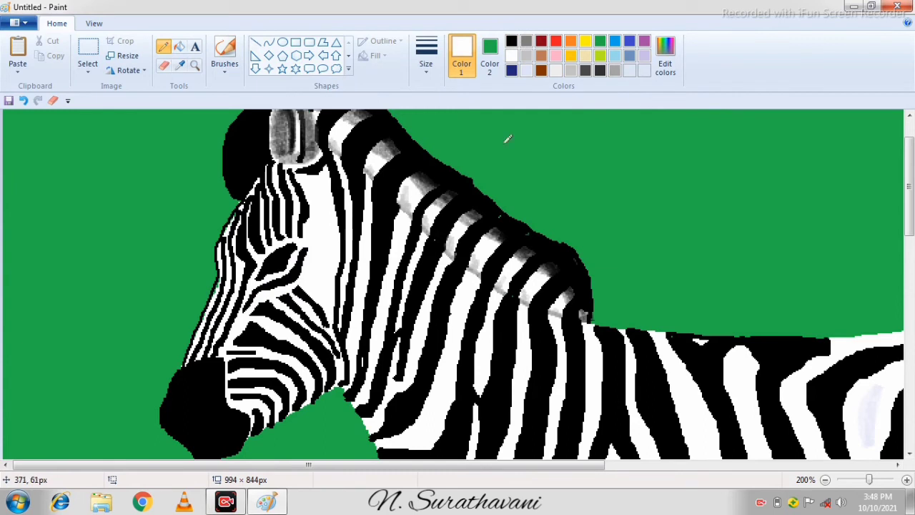
left_click(511, 40)
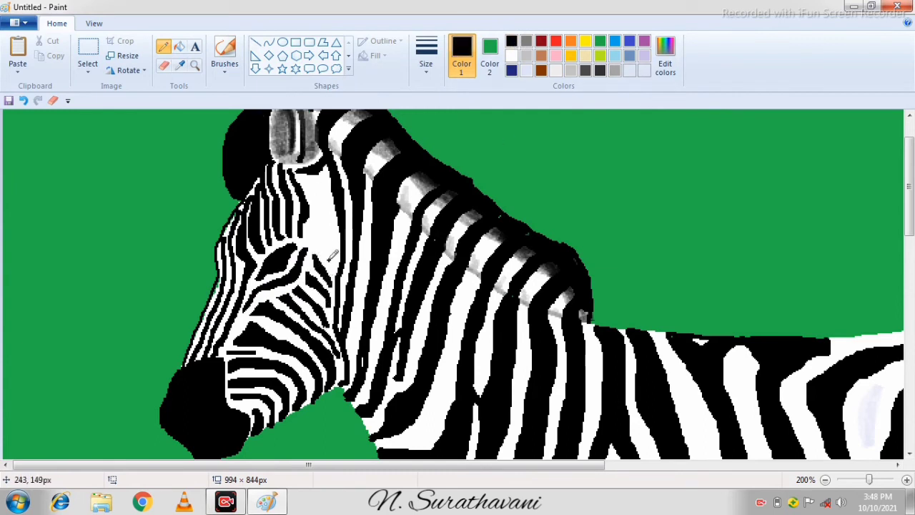
left_click(422, 68)
mouse_move(322, 233)
left_mouse_down()
mouse_move(331, 254)
mouse_move(324, 225)
mouse_move(336, 249)
left_mouse_up()
left_click(450, 145)
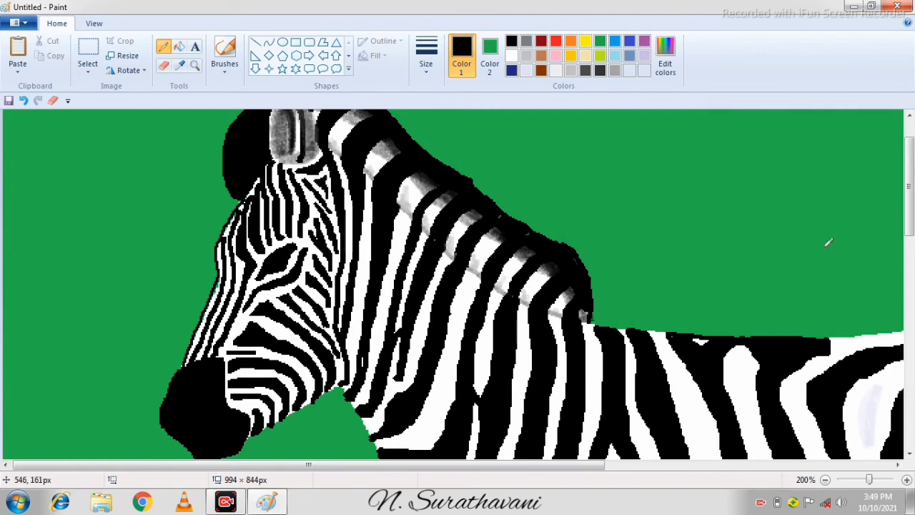
Shade the white gaps along the bridge of the nose with a soft brush and texture the black muzzle with grey strokes
scroll(828, 242, "down", 2)
left_click(225, 54)
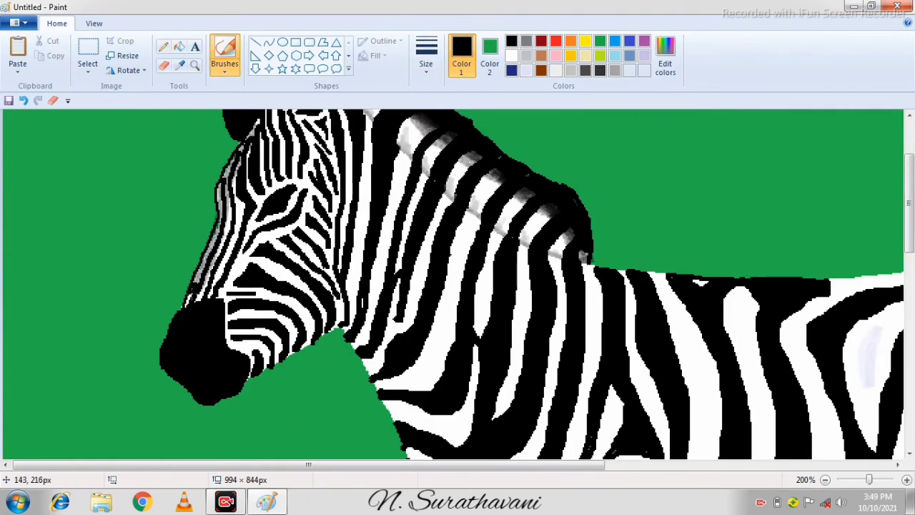
scroll(262, 146, "up", 2)
left_click(526, 41)
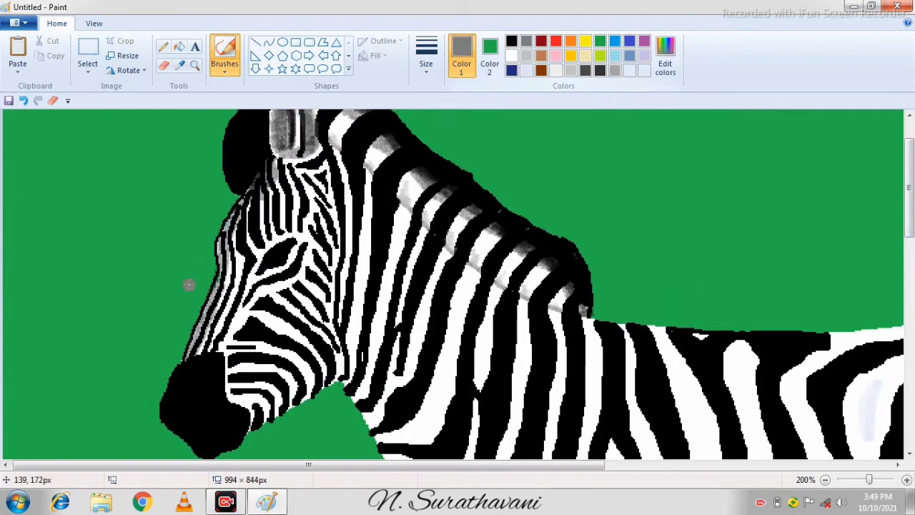
mouse_move(178, 382)
left_mouse_down()
mouse_move(170, 405)
mouse_move(216, 439)
mouse_move(241, 422)
mouse_move(176, 404)
mouse_move(217, 378)
mouse_move(182, 373)
mouse_move(178, 419)
mouse_move(205, 448)
mouse_move(245, 402)
left_mouse_up()
Draw the nostril and mouth details on the shaded muzzle with the black pencil
left_click(511, 41)
left_click(225, 72)
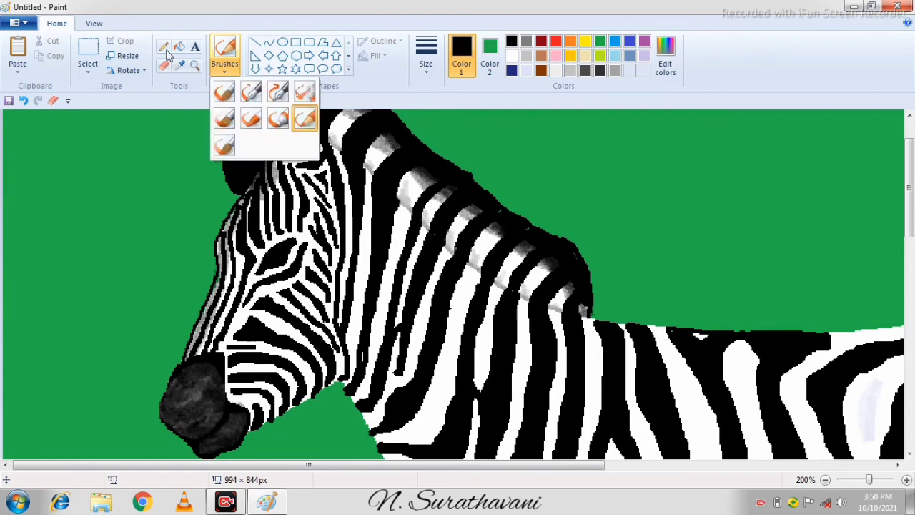
left_click(163, 47)
mouse_move(203, 448)
left_mouse_down()
mouse_move(248, 409)
mouse_move(204, 412)
left_mouse_up()
Add small black pencil marks where the two front legs meet
left_click(94, 24)
left_click(74, 51)
scroll(336, 286, "down", 3)
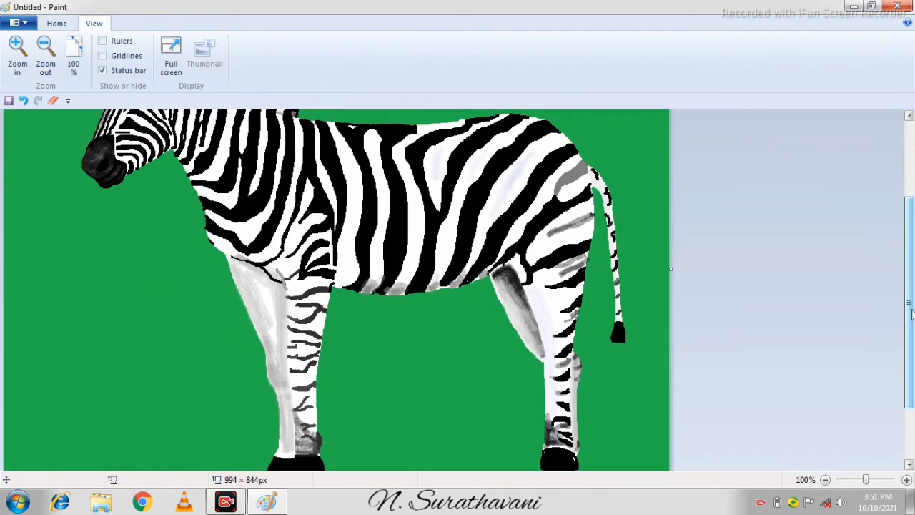
left_click(56, 24)
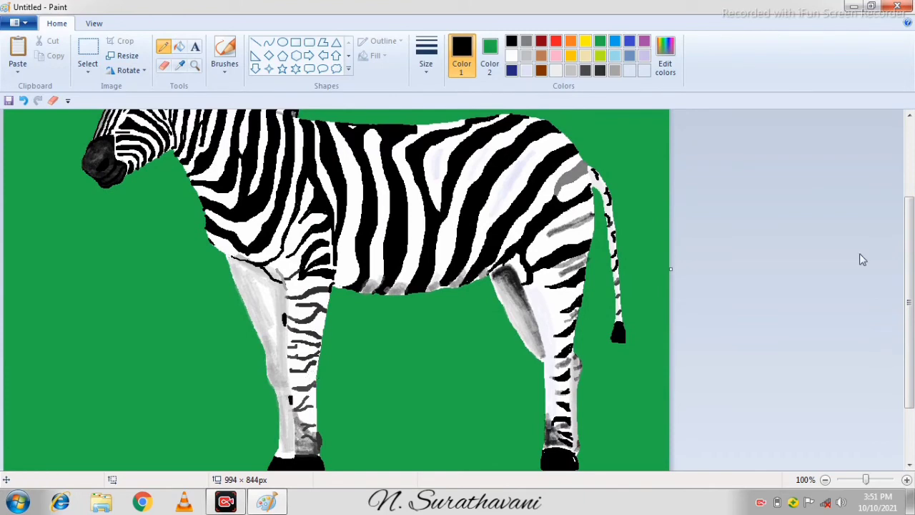
scroll(863, 259, "down", 1)
scroll(862, 260, "up", 3)
Brush soft grey shading along the belly and onto the white stripes of the shoulder, flank and hindquarter
left_click(526, 41)
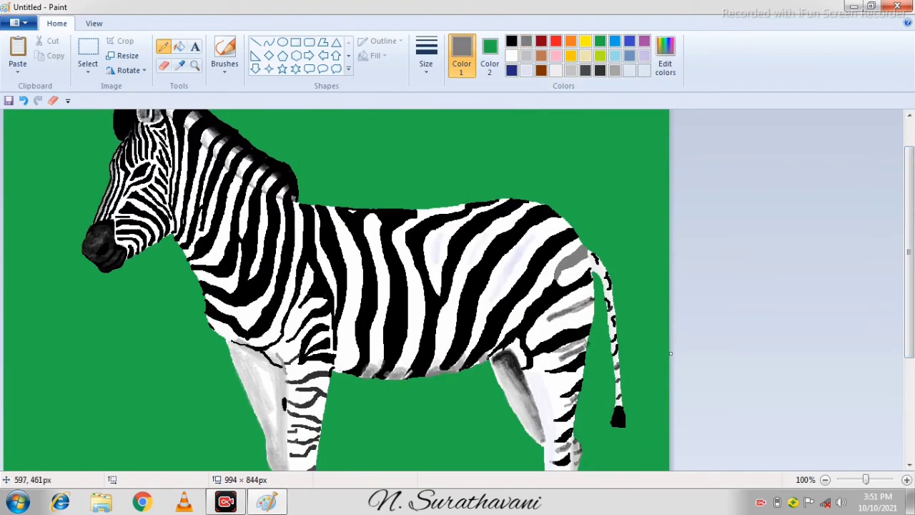
left_click(225, 52)
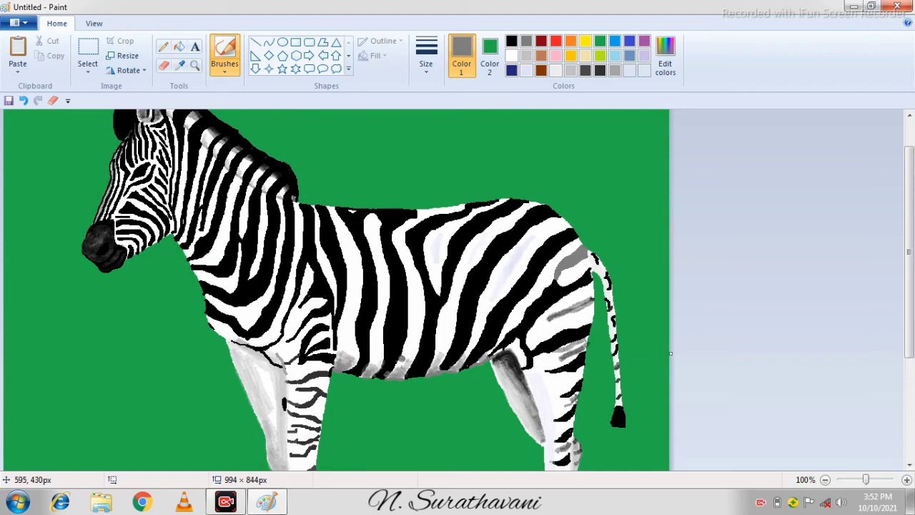
left_click_drag(526, 256, 524, 251)
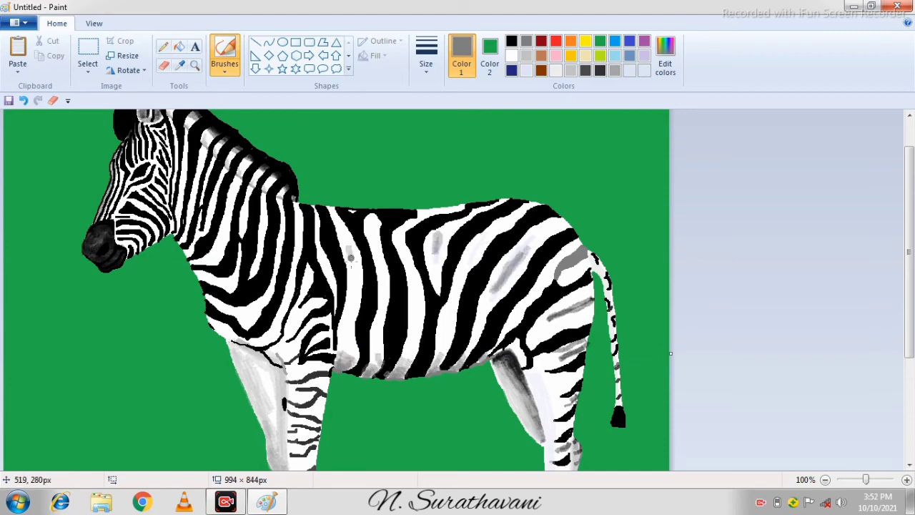
left_click_drag(350, 257, 350, 293)
left_click_drag(909, 333, 910, 306)
left_click(511, 41)
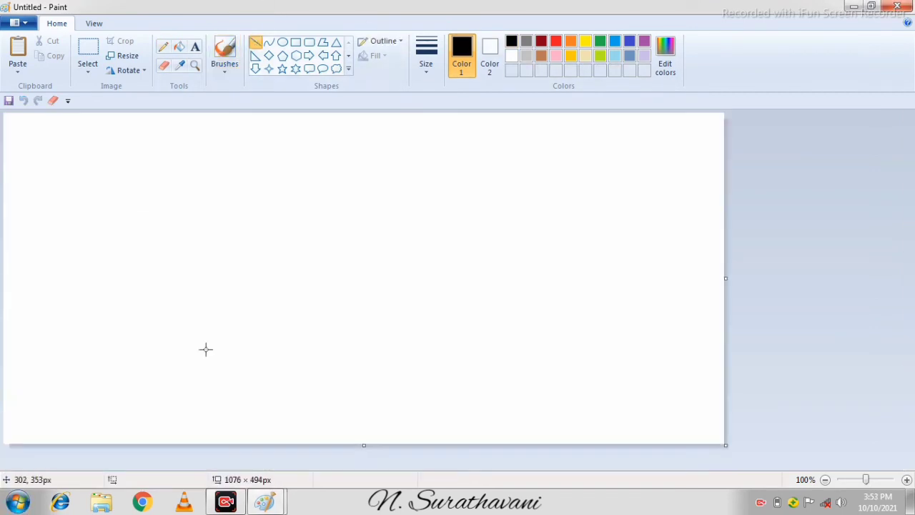
Draw a straight diagonal line from corner to corner of a blank canvas and fill the area above it with blue
left_click_drag(722, 115, 22, 431)
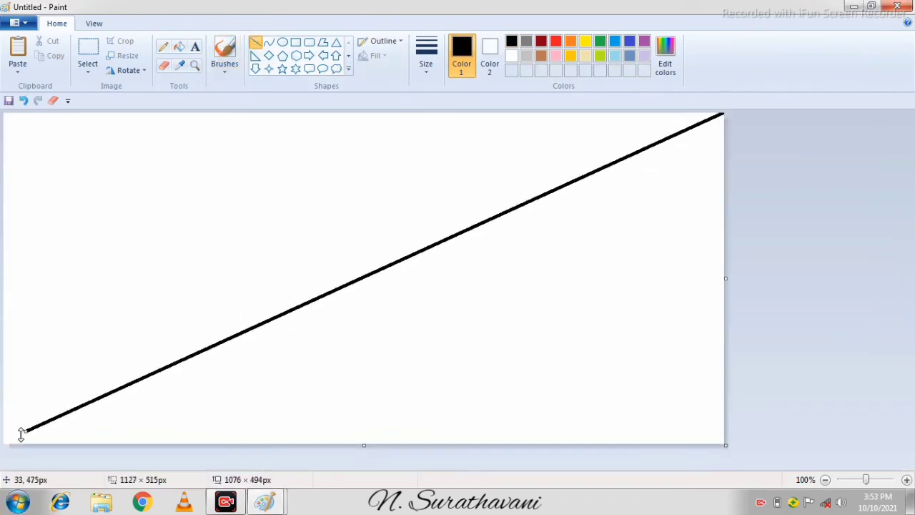
left_click(615, 40)
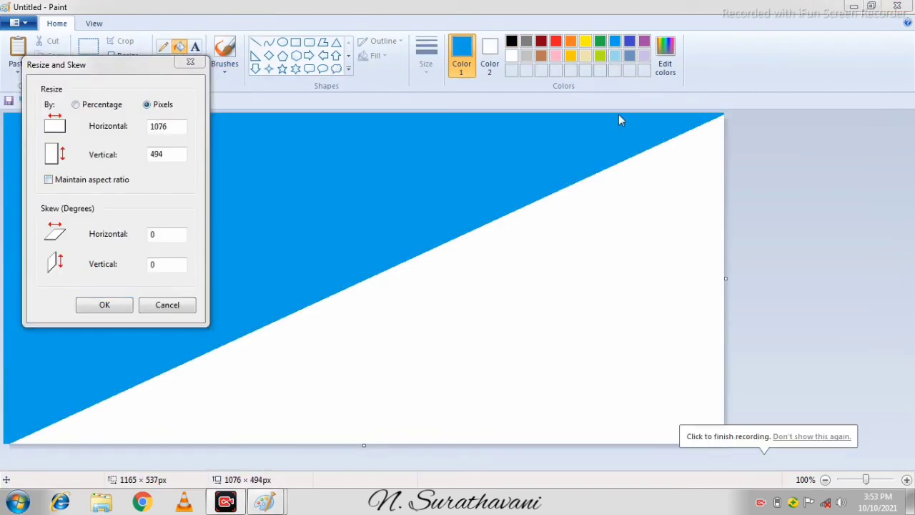
Turn the blue area into a vertical gradient by resizing its width to 1 px and back to 1000 px without maintaining the aspect ratio
double_click(179, 127)
type("1")
key("Return")
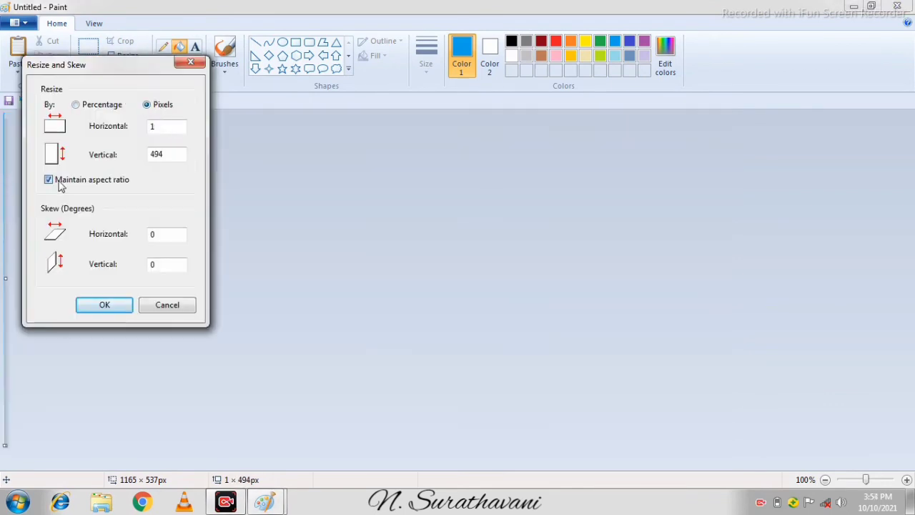
left_click(50, 180)
left_click(167, 127)
type("000")
left_click(104, 305)
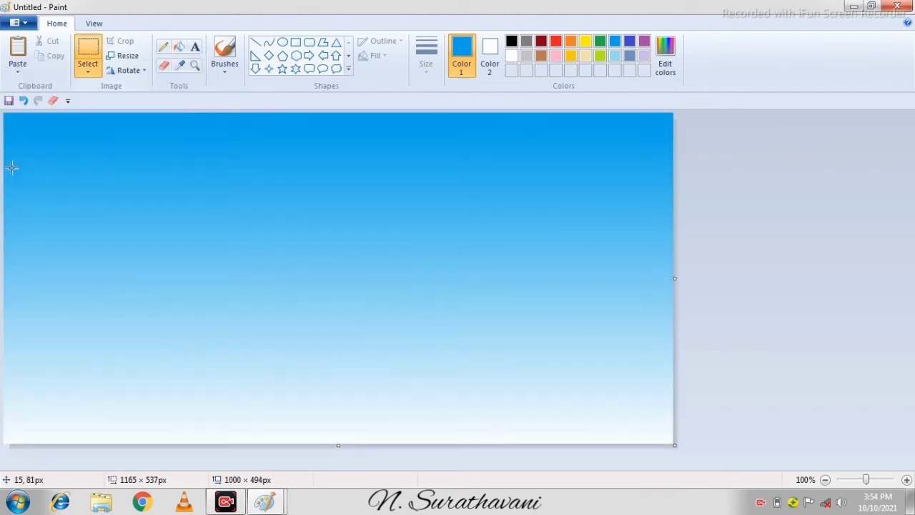
Select the middle band of the gradient and stretch it over the full canvas height for a softer sky
left_click_drag(4, 168, 676, 405)
left_click_drag(346, 406, 339, 162)
left_click(825, 353)
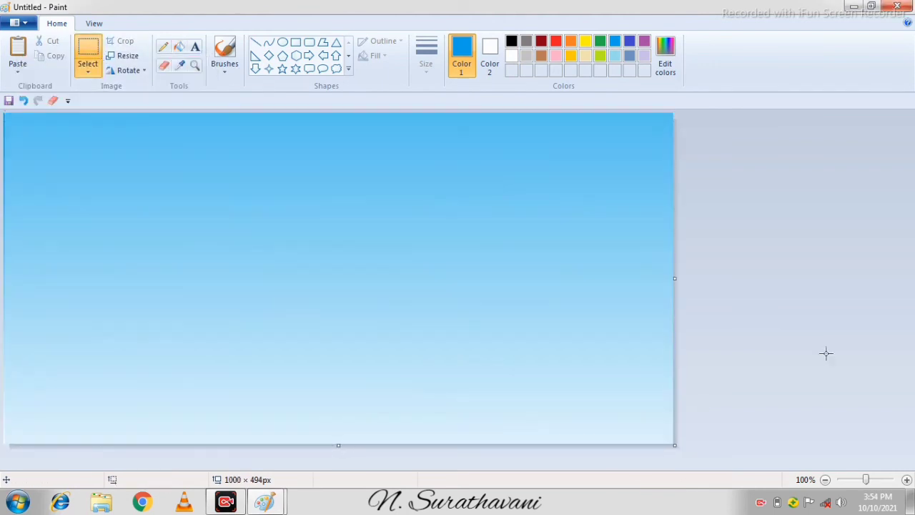
Resize the canvas to 487 px high with a blank strip below the sky, and fill that strip with green
mouse_move(338, 445)
left_mouse_down()
mouse_move(338, 380)
mouse_move(339, 441)
left_mouse_up()
left_click(179, 47)
left_click(600, 41)
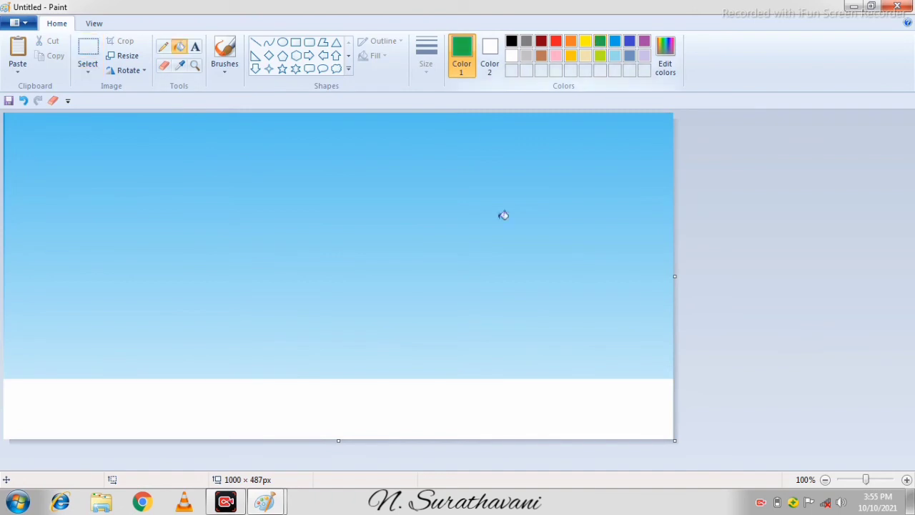
left_click(415, 398)
Spray dark and bright custom greens over the middle of the ground with the Airbrush to build a grass texture
left_click(225, 69)
left_click(307, 92)
left_click(664, 63)
left_click(329, 341)
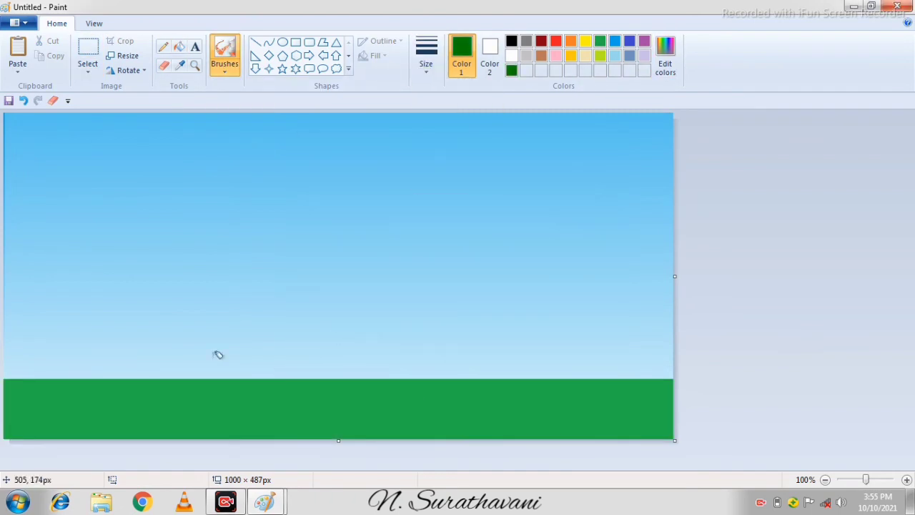
mouse_move(179, 389)
left_mouse_down()
mouse_move(220, 424)
mouse_move(212, 383)
mouse_move(273, 401)
mouse_move(273, 390)
mouse_move(306, 416)
mouse_move(284, 420)
mouse_move(285, 438)
mouse_move(362, 388)
mouse_move(365, 419)
mouse_move(258, 417)
mouse_move(311, 377)
mouse_move(363, 376)
mouse_move(374, 401)
mouse_move(396, 380)
mouse_move(380, 409)
left_mouse_up()
left_click(665, 63)
left_click(340, 351)
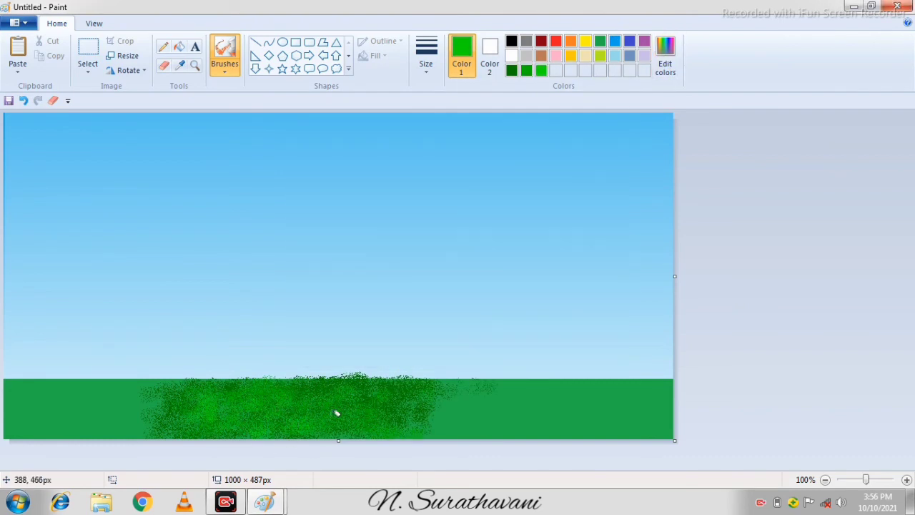
mouse_move(336, 415)
left_mouse_down()
mouse_move(298, 391)
mouse_move(376, 413)
left_mouse_up()
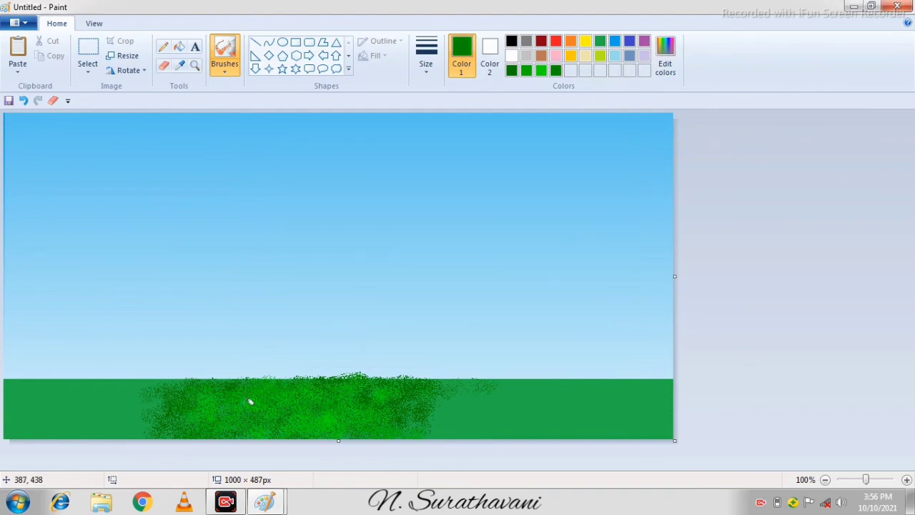
Pencil a narrow tuft of fine grass blades in dark green, lime and bright green on the textured ground
left_click(163, 46)
left_click(665, 63)
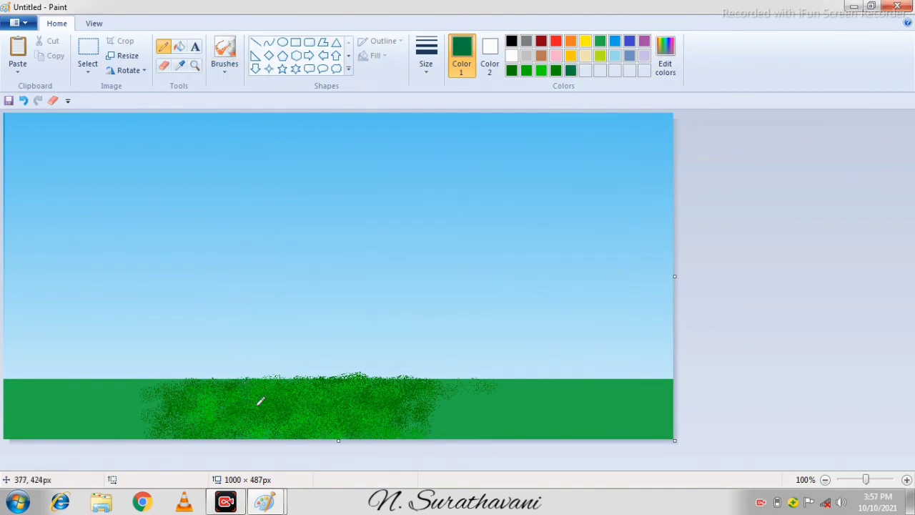
left_click(601, 55)
left_click_drag(256, 412, 255, 398)
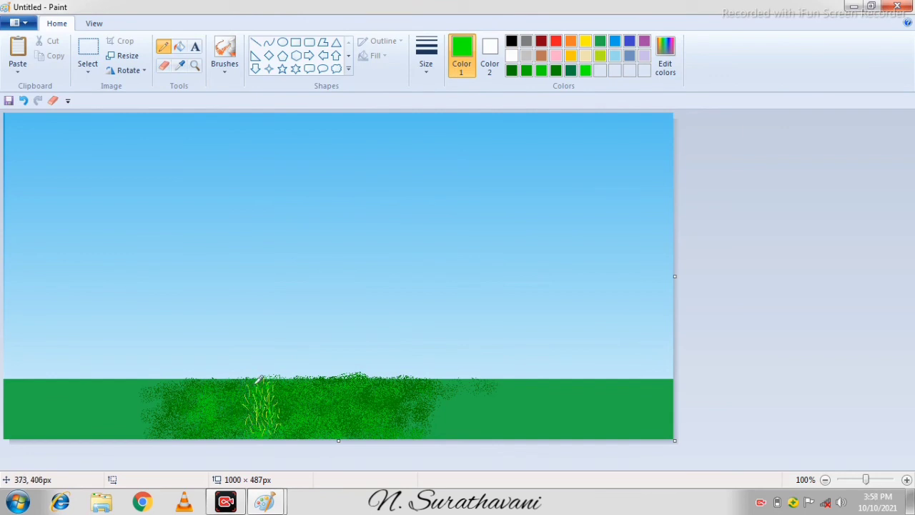
Copy the narrow full-height strip containing the grass tuft and paste four copies side by side from the canvas's left edge
left_click(88, 52)
left_click_drag(250, 437, 281, 113)
left_click(50, 56)
left_click(23, 50)
left_click(23, 50)
left_click_drag(28, 142, 58, 142)
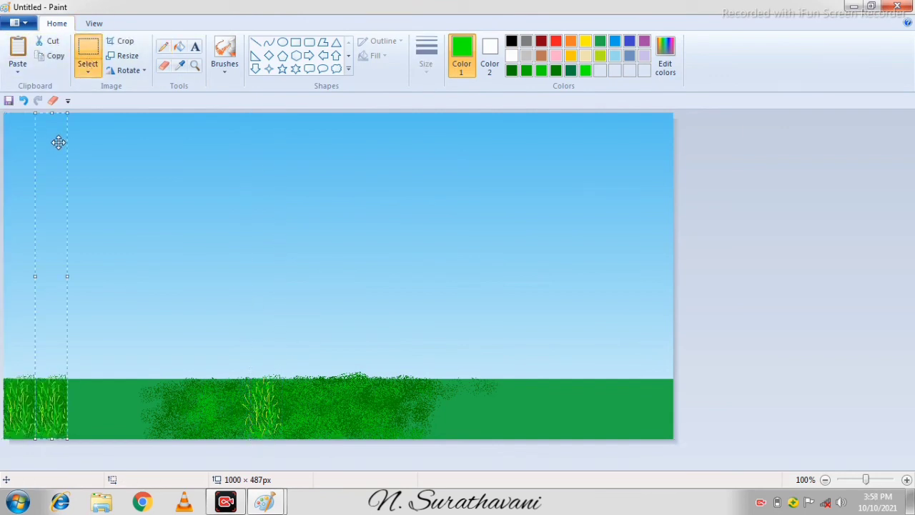
key("ctrl+v")
left_click_drag(22, 179, 86, 180)
key("ctrl+v")
left_click_drag(27, 180, 121, 182)
left_click(233, 52)
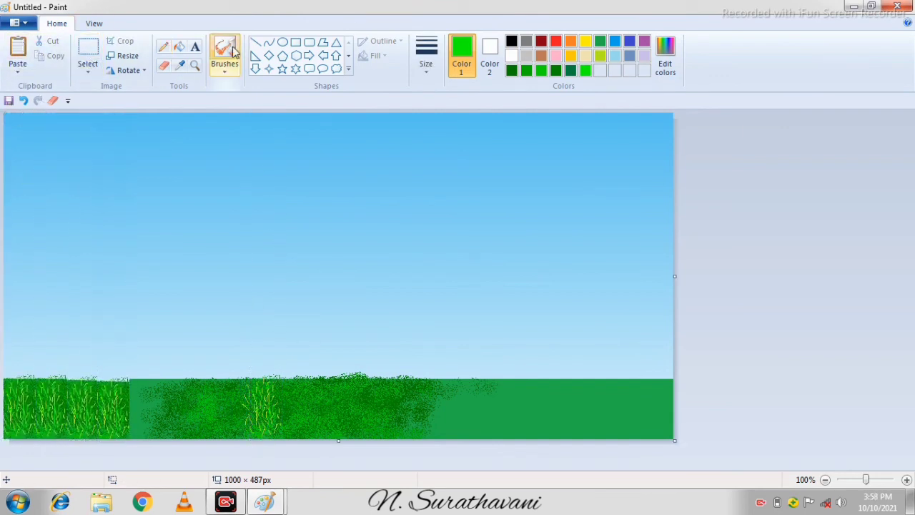
Spray uneven dark green bushes with the Airbrush along the upper edge of the pasted grass tufts
mouse_move(125, 376)
left_mouse_down()
mouse_move(80, 382)
mouse_move(84, 374)
mouse_move(8, 372)
left_mouse_up()
left_click(599, 41)
left_click(512, 70)
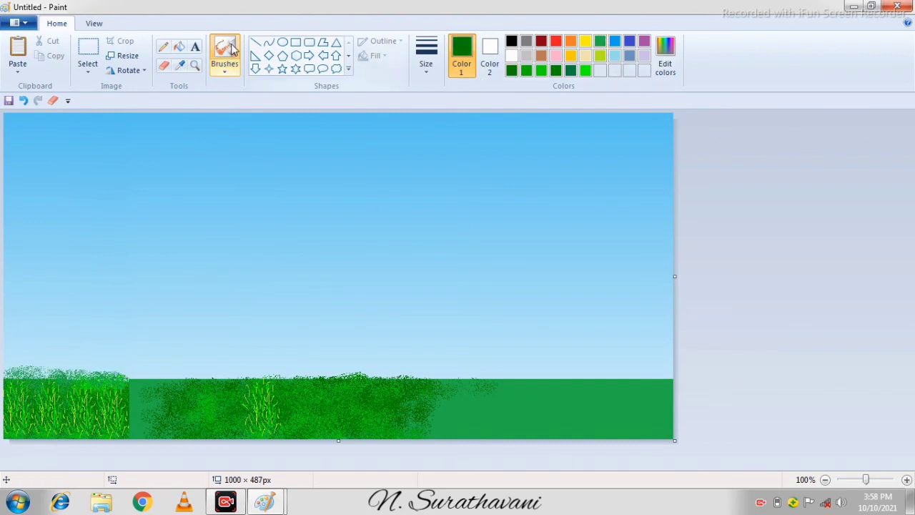
left_click(425, 66)
left_click(425, 65)
left_click_drag(127, 376, 47, 382)
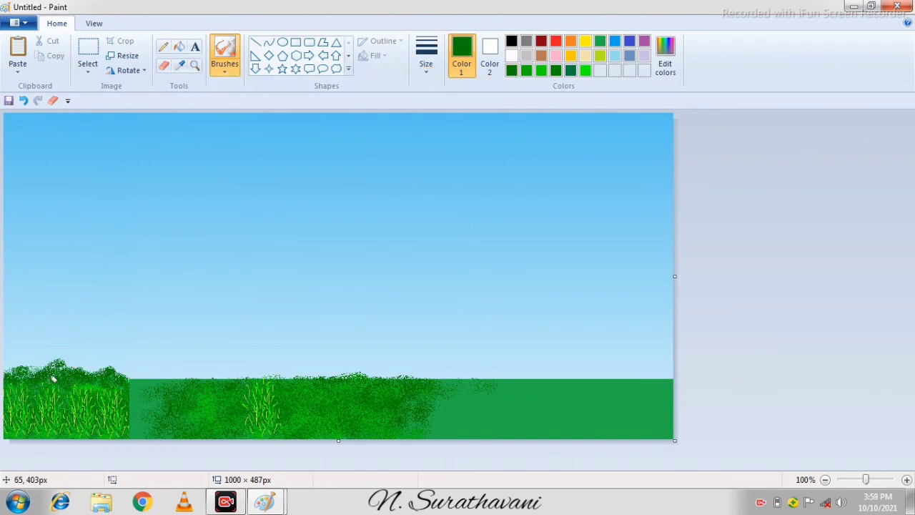
Copy the full-height strip with the grass and bushes and paste it repeatedly across the whole canvas width
left_click(88, 52)
left_click_drag(4, 114, 124, 437)
key("ctrl+c")
key("ctrl+v")
left_click_drag(61, 200, 188, 200)
key("ctrl+v")
left_click_drag(111, 236, 345, 234)
left_click(18, 52)
left_click_drag(63, 240, 621, 246)
left_click(18, 52)
left_click(18, 51)
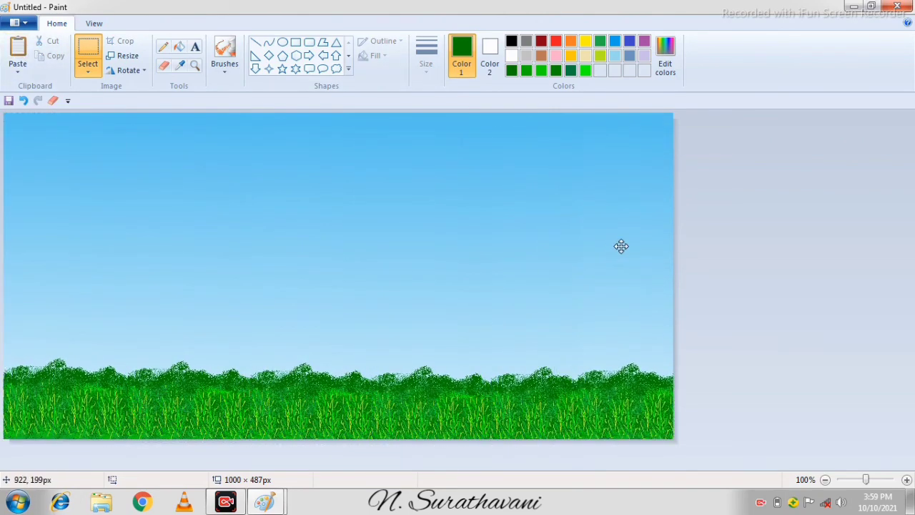
Copy the whole zebra picture from the other Paint window and paste it onto the landscape with a transparent background
left_click(194, 435)
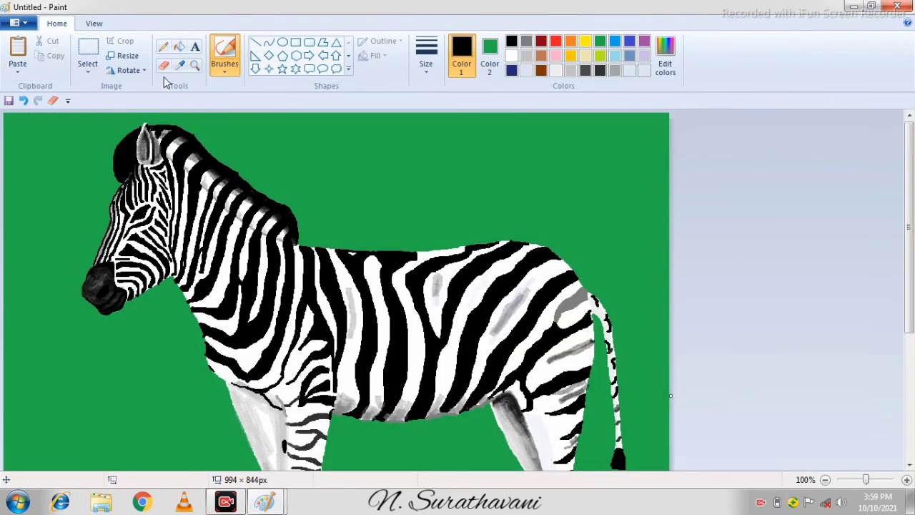
left_click(88, 70)
left_click(108, 148)
left_click(52, 56)
mouse_move(265, 501)
left_click(337, 435)
left_click(18, 52)
left_click(88, 70)
left_click(114, 191)
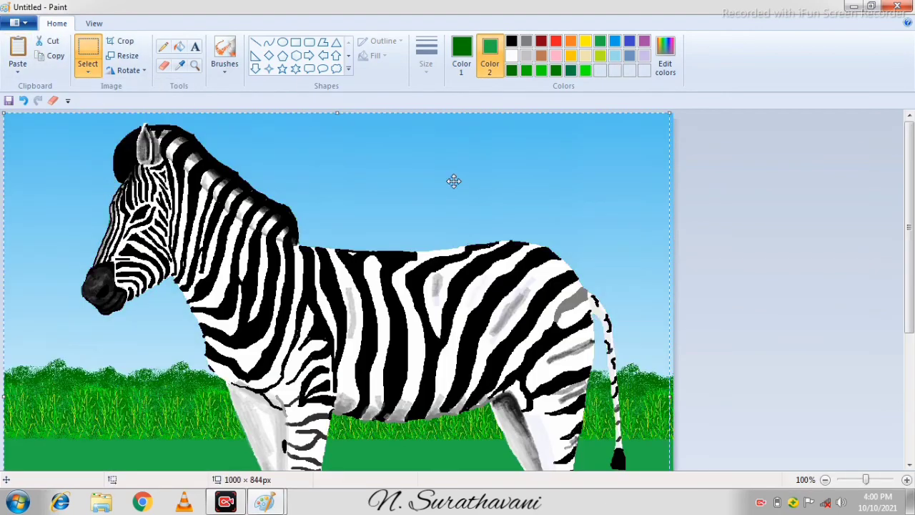
Shrink the pasted zebra and place it on the grass in the right half of the landscape
left_click_drag(669, 113, 516, 288)
left_click_drag(434, 368, 478, 198)
left_click_drag(562, 119, 494, 199)
left_click_drag(418, 314, 610, 264)
Paste a second zebra, scale it down to about half the first one's size, and stand it in front of the large zebra
left_click(18, 51)
left_click_drag(131, 181, 89, 222)
left_click_drag(404, 155, 230, 277)
left_click_drag(201, 307, 284, 273)
left_click_drag(315, 243, 256, 296)
left_click_drag(204, 340, 370, 342)
Paste a third zebra, shrink it to about 177 × 113 px, and place it on the grass at the far left
left_click(18, 51)
left_click_drag(229, 112, 123, 179)
left_click_drag(81, 217, 102, 373)
left_click_drag(132, 344, 134, 341)
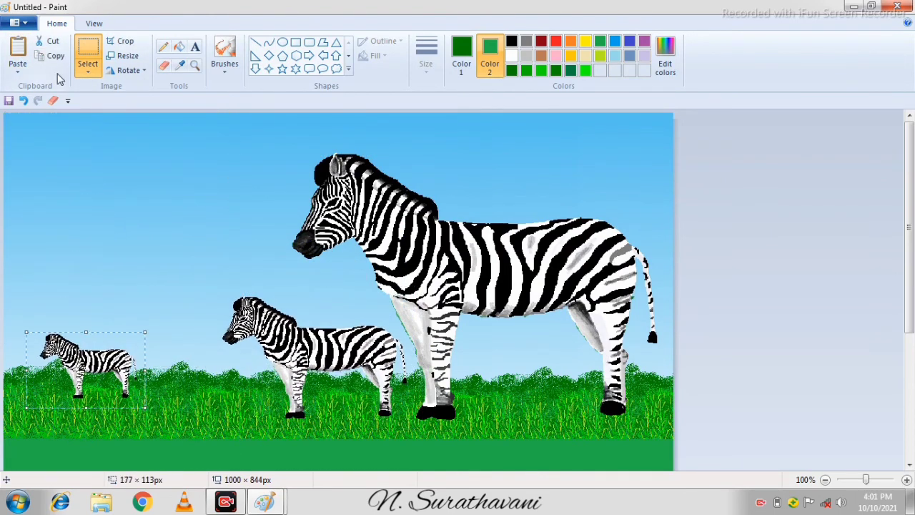
Paste another copy of the smallest zebra and place it slightly lower, overlapping the first at the canvas's left edge
left_click(18, 52)
left_click_drag(62, 135, 47, 363)
left_click(127, 278)
Dab dark green around the large zebra's hooves and trim the canvas to 484 px high, removing the plain green strip
left_click(461, 56)
left_click(224, 52)
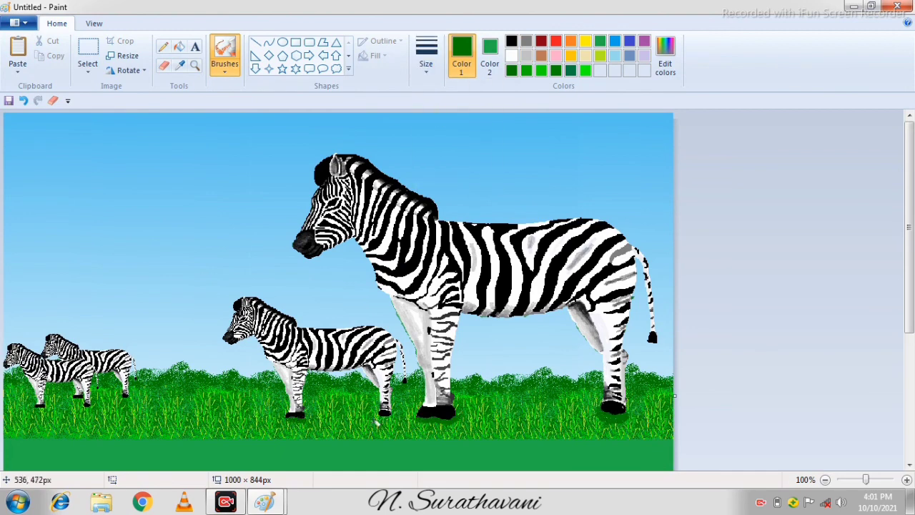
scroll(50, 404, "down", 4)
left_click_drag(339, 466, 339, 209)
Add the artist's name as a small black script signature in the upper-left corner of the picture
left_click(194, 46)
left_click(511, 41)
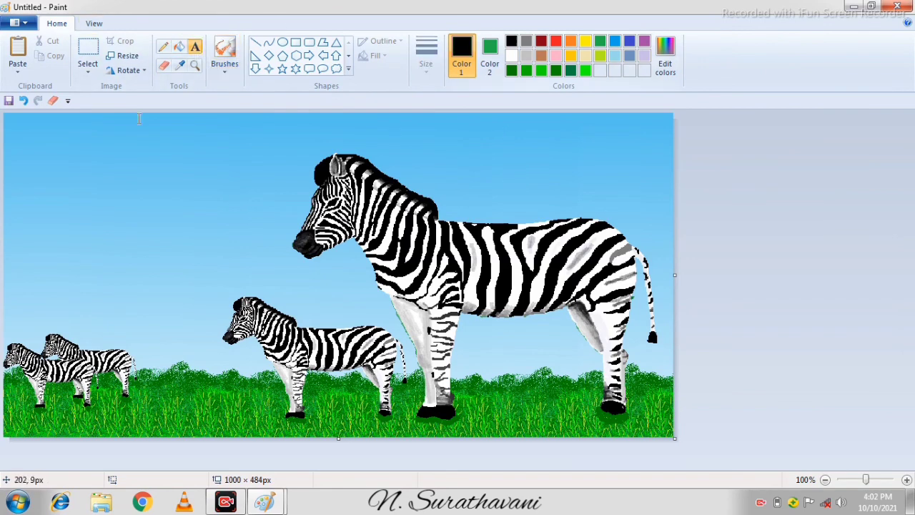
left_click(22, 122)
left_click_drag(75, 121, 58, 113)
left_click(325, 222)
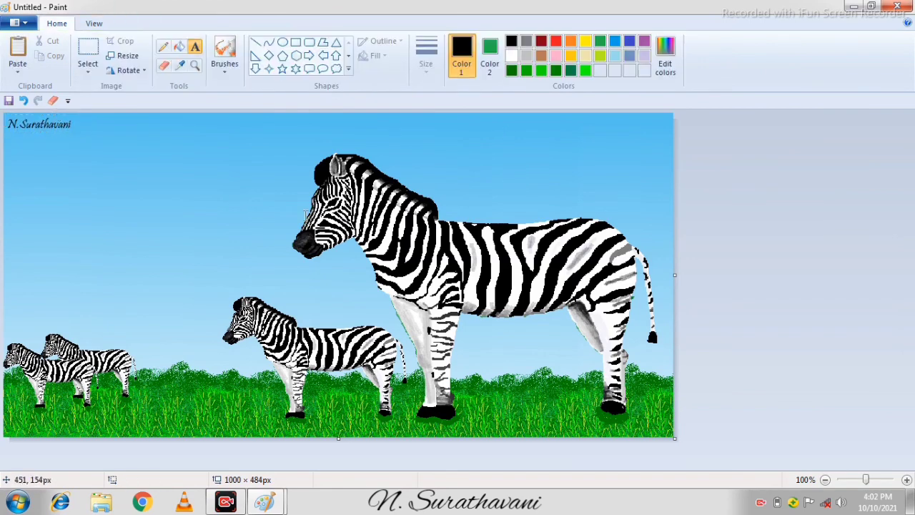
Resize the picture in pixels to 2200 wide without maintaining the aspect ratio
left_click(126, 57)
left_click(148, 105)
left_click(57, 179)
type("2200")
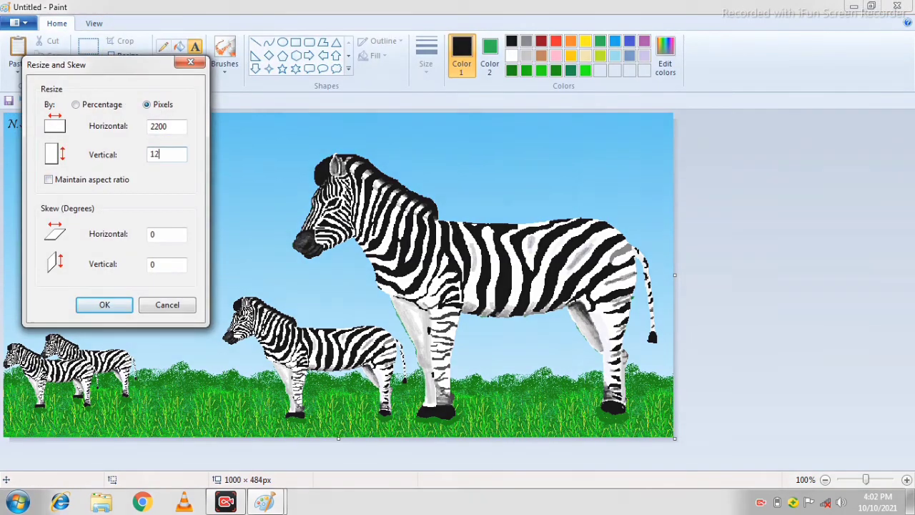